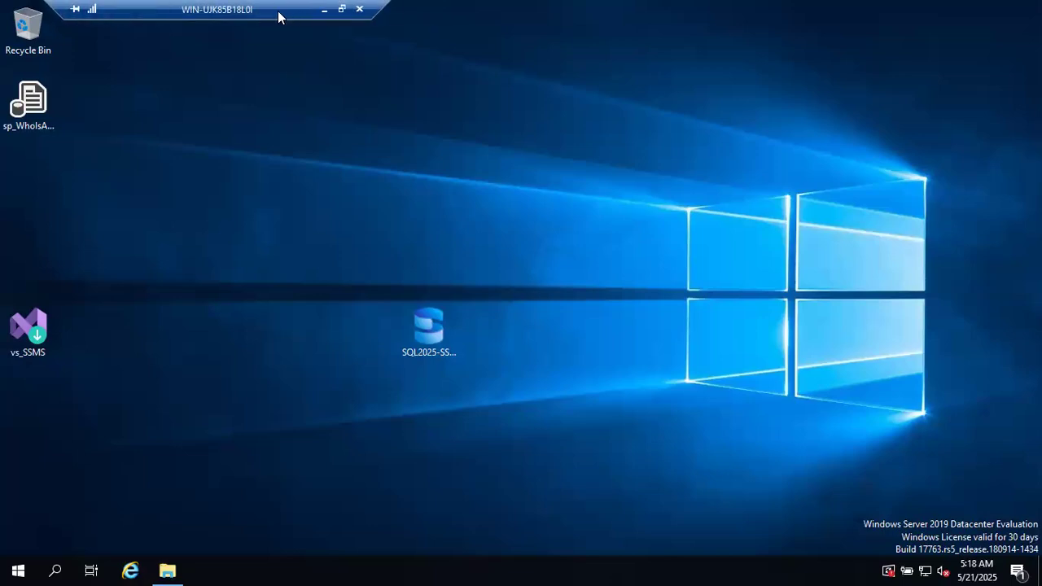
Step: Open the SQLServer2025 CD drive (D:) in File Explorer
{"action": "left_click_drag", "start_coordinate": [272, 11], "coordinate": [310, 13]}
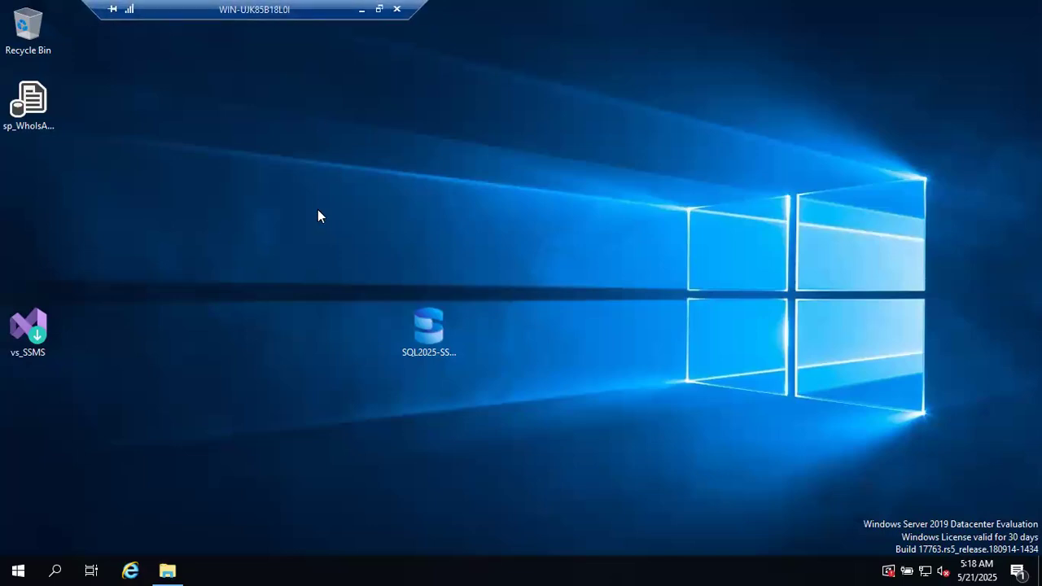
{"action": "left_click", "coordinate": [167, 570]}
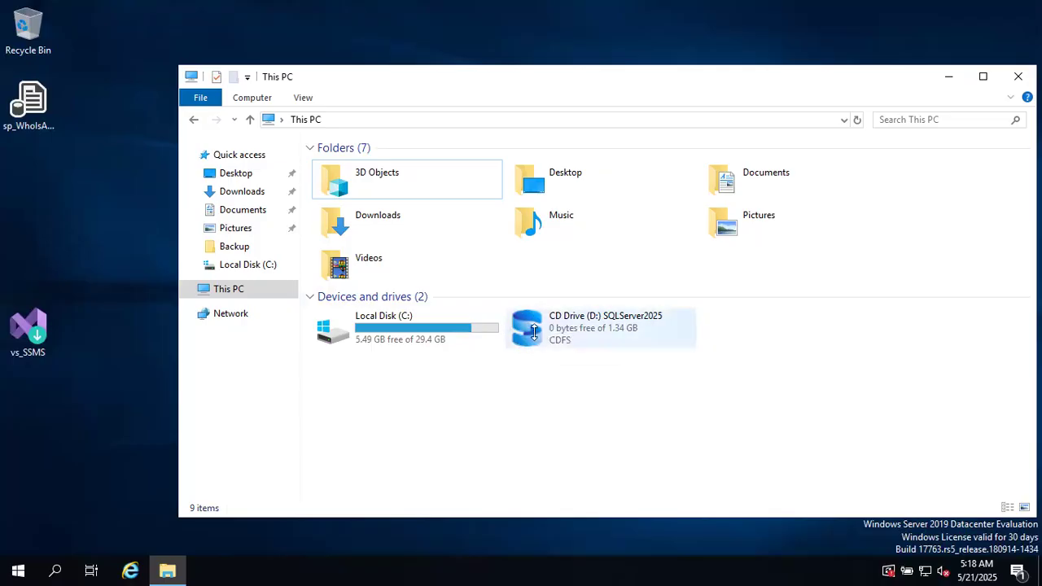
{"action": "left_click", "coordinate": [581, 330]}
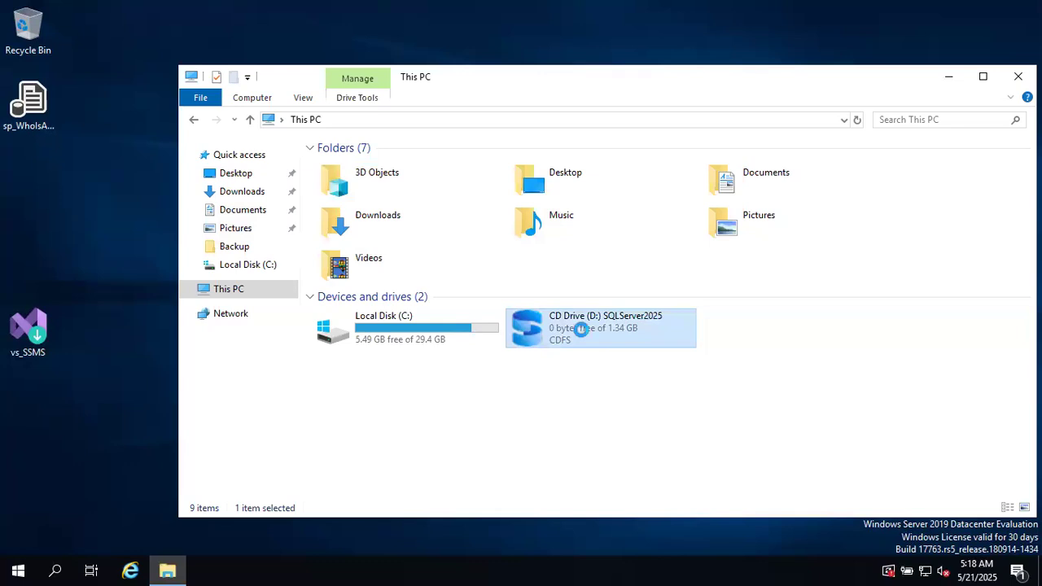
{"action": "right_click", "coordinate": [582, 330]}
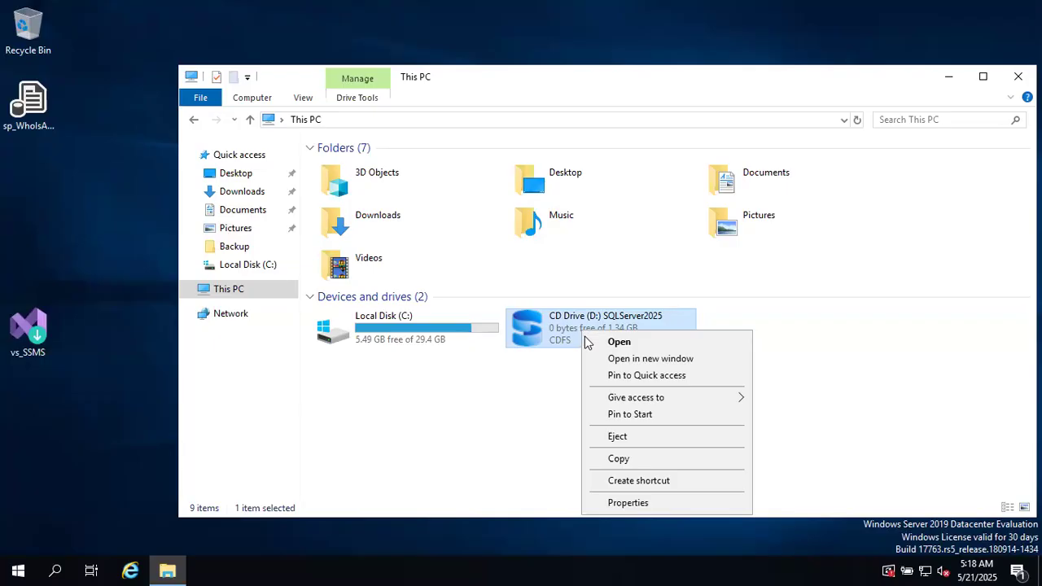
{"action": "left_click", "coordinate": [586, 342]}
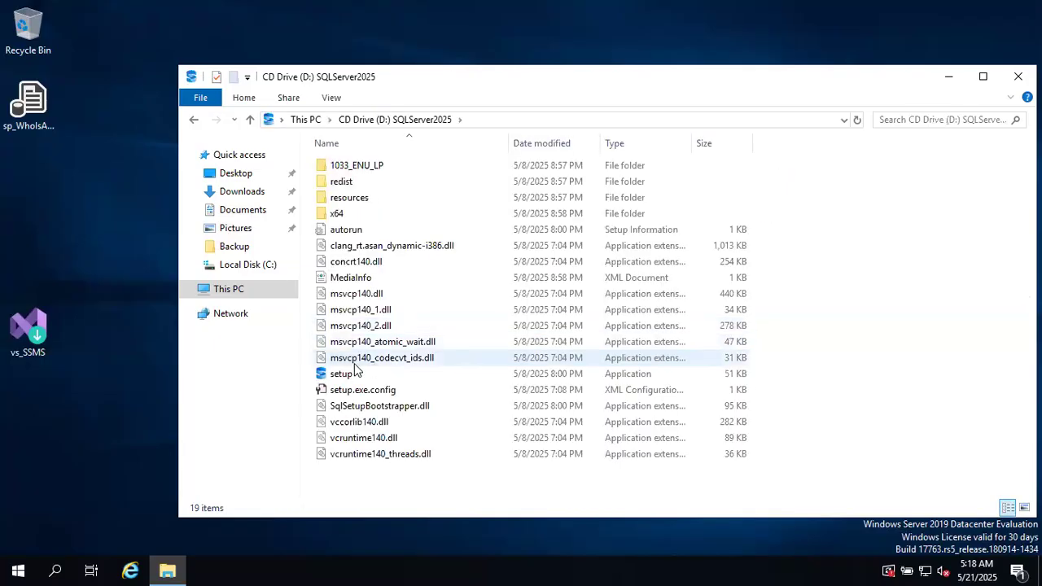
Step: Launch the setup application from the SQLServer2025 drive and minimize the folder window
{"action": "left_click", "coordinate": [341, 376]}
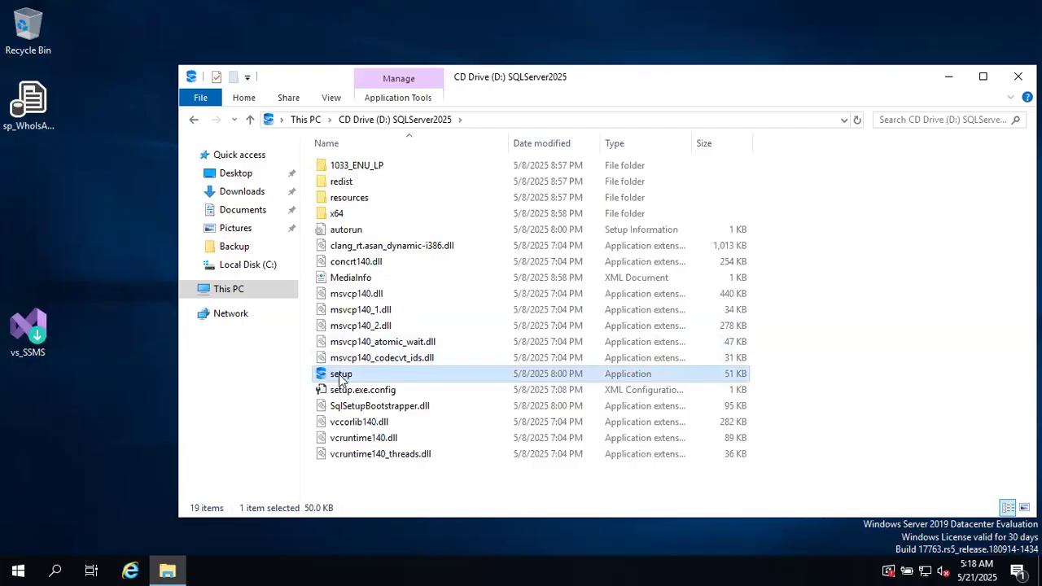
{"action": "double_click", "coordinate": [335, 374]}
{"action": "right_click", "coordinate": [335, 374]}
{"action": "left_click", "coordinate": [380, 405]}
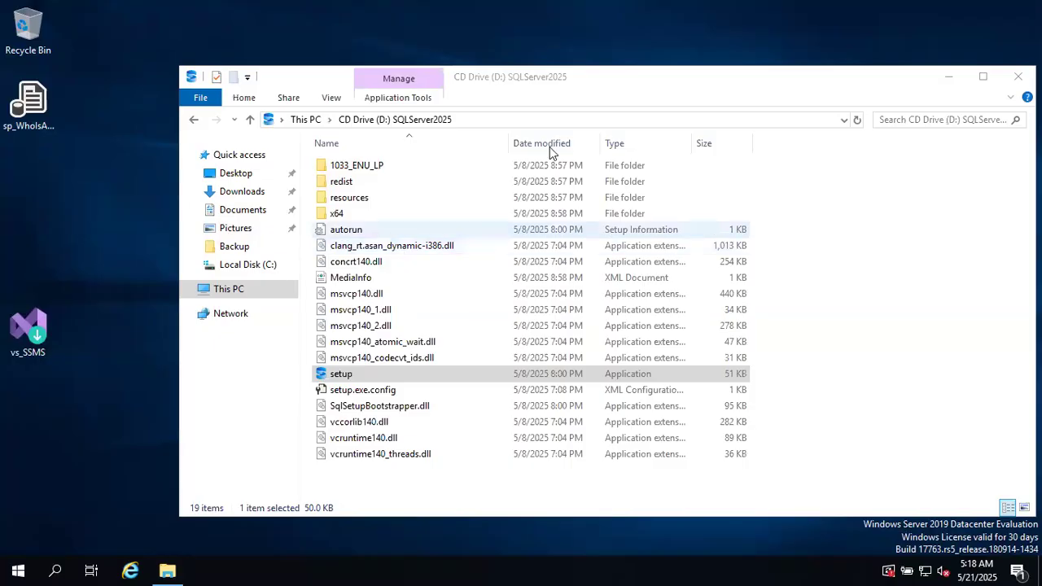
{"action": "left_click", "coordinate": [949, 79]}
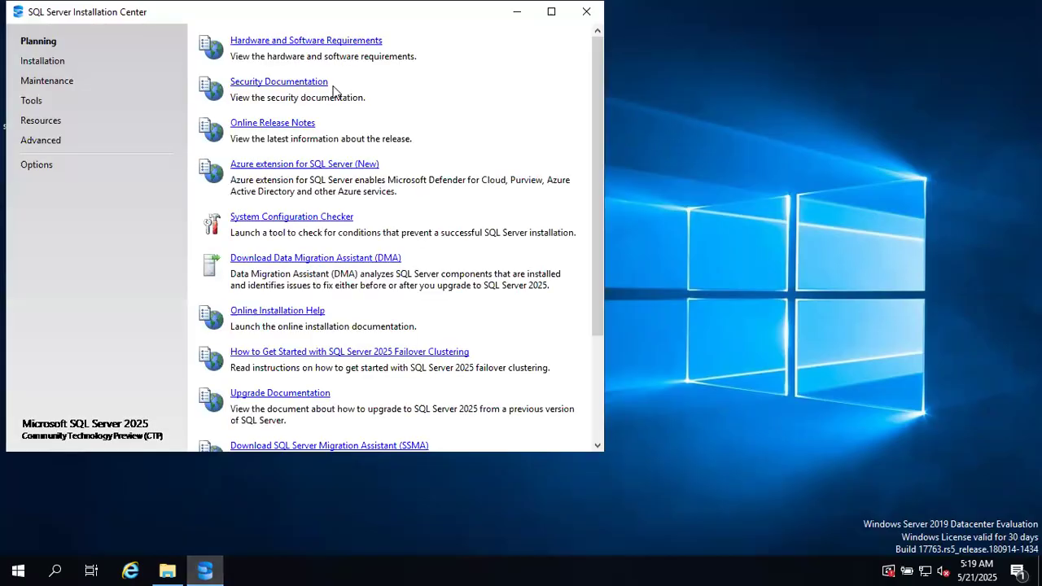
Step: Start a new SQL Server standalone installation from the SQL Server Installation Center
{"action": "left_click_drag", "start_coordinate": [375, 21], "coordinate": [469, 75]}
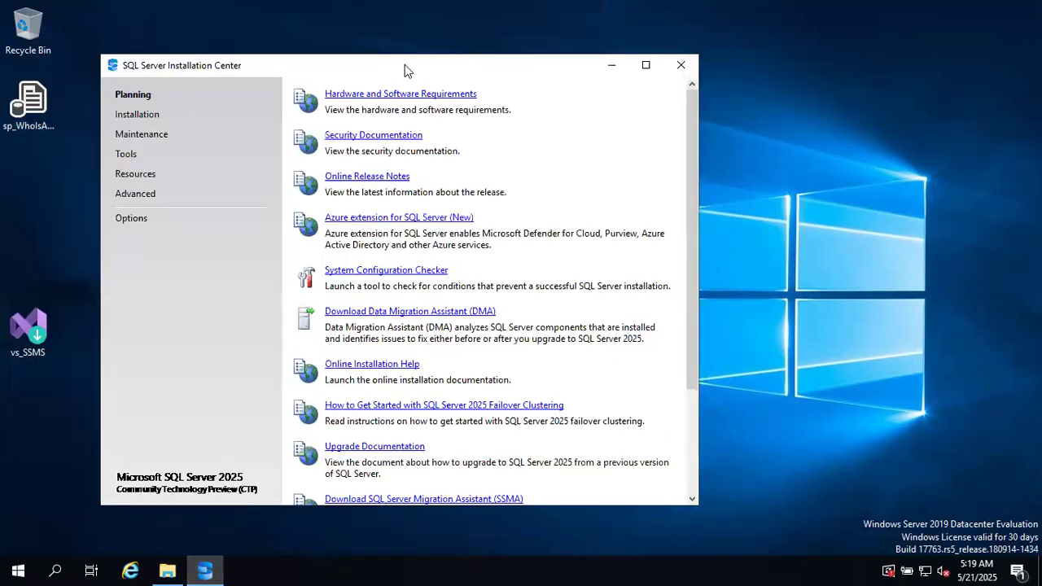
{"action": "left_click", "coordinate": [135, 115]}
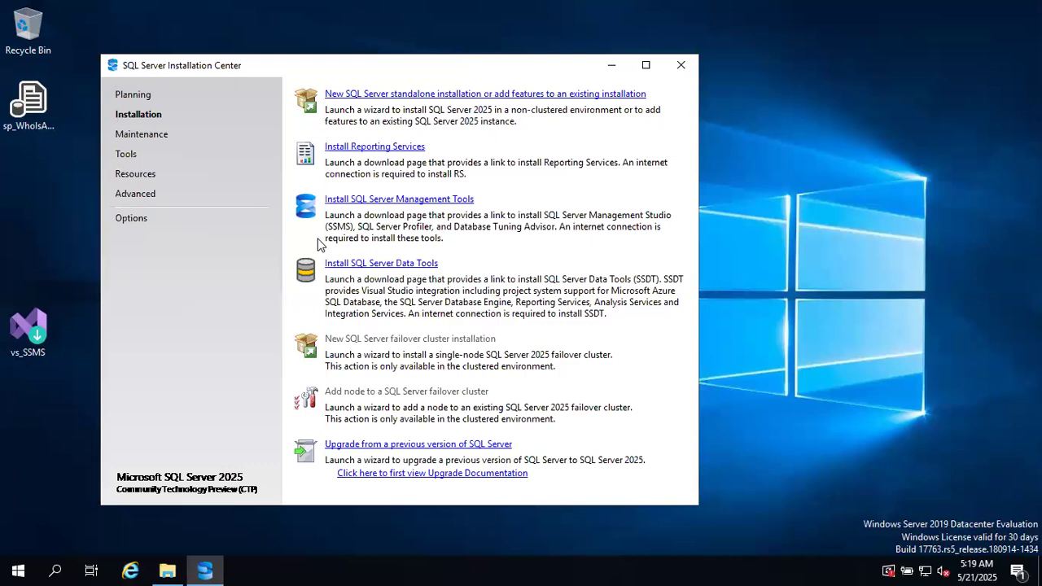
{"action": "left_click", "coordinate": [415, 96]}
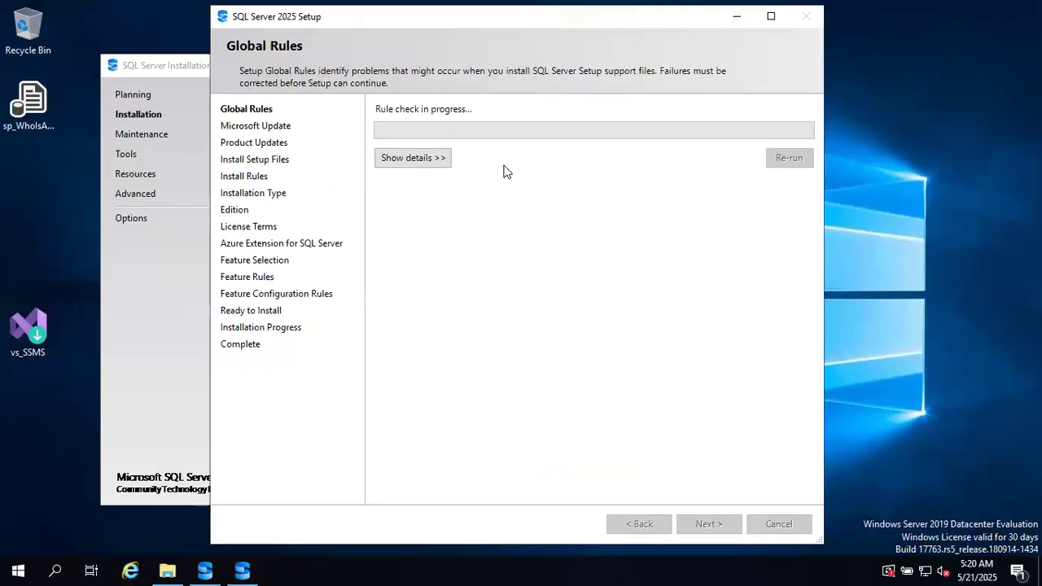
Step: Proceed through the update and rule checks without enabling Microsoft Update, keeping the option to perform a new installation of SQL Server 2025
{"action": "left_click", "coordinate": [415, 159]}
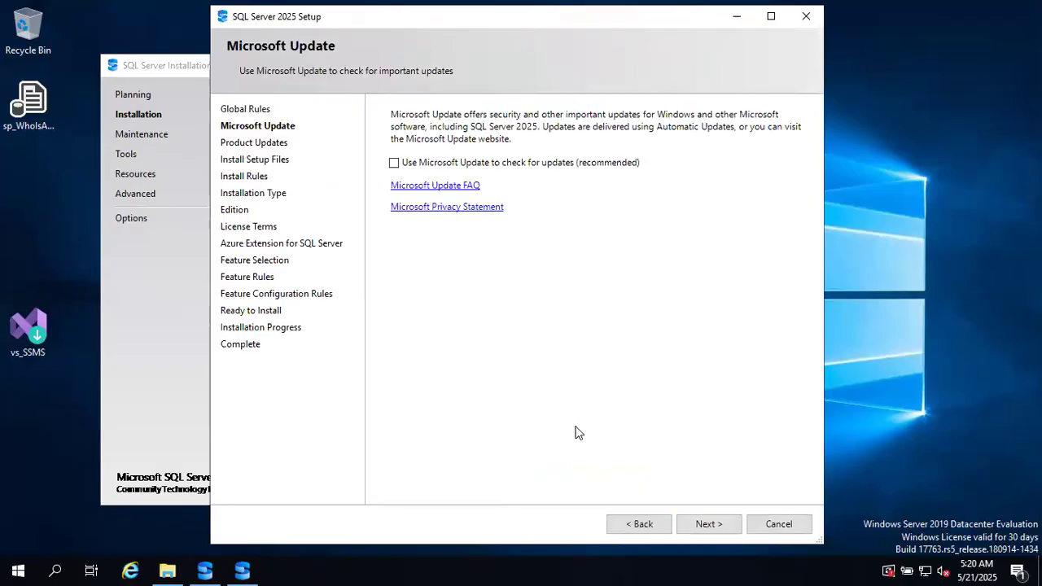
{"action": "left_click", "coordinate": [702, 525]}
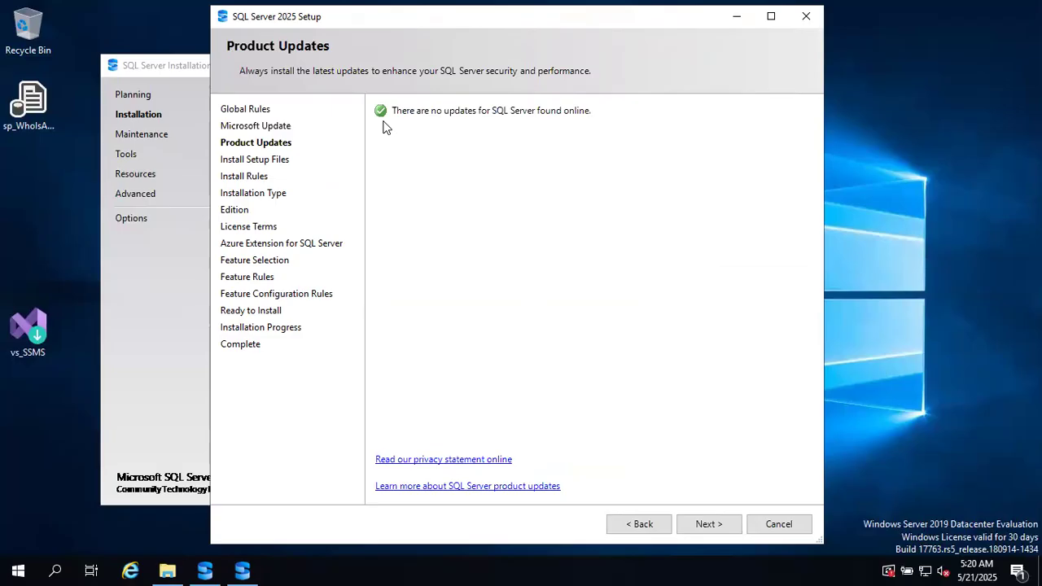
{"action": "left_click", "coordinate": [702, 524]}
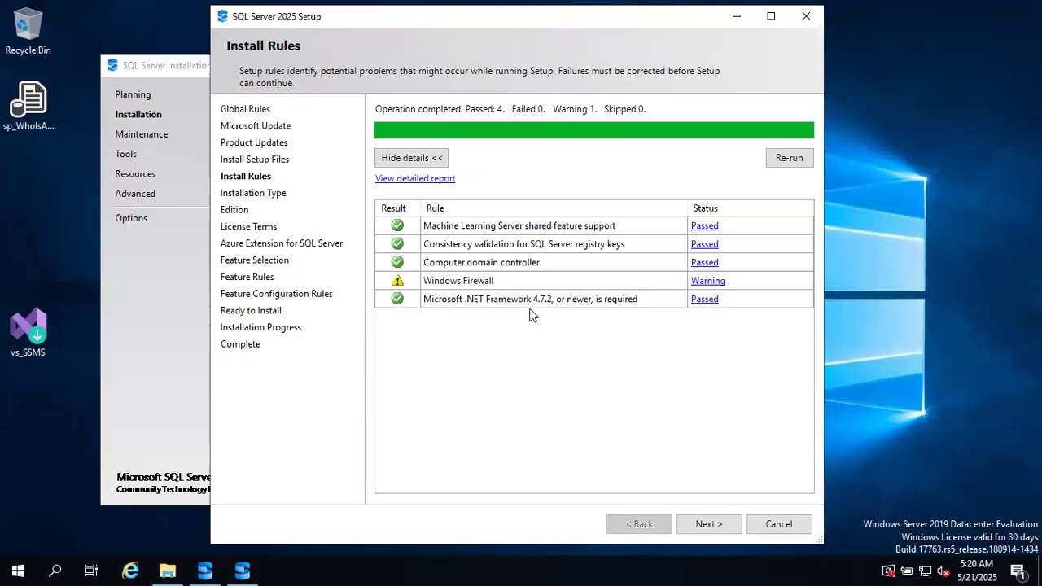
{"action": "left_click", "coordinate": [721, 524]}
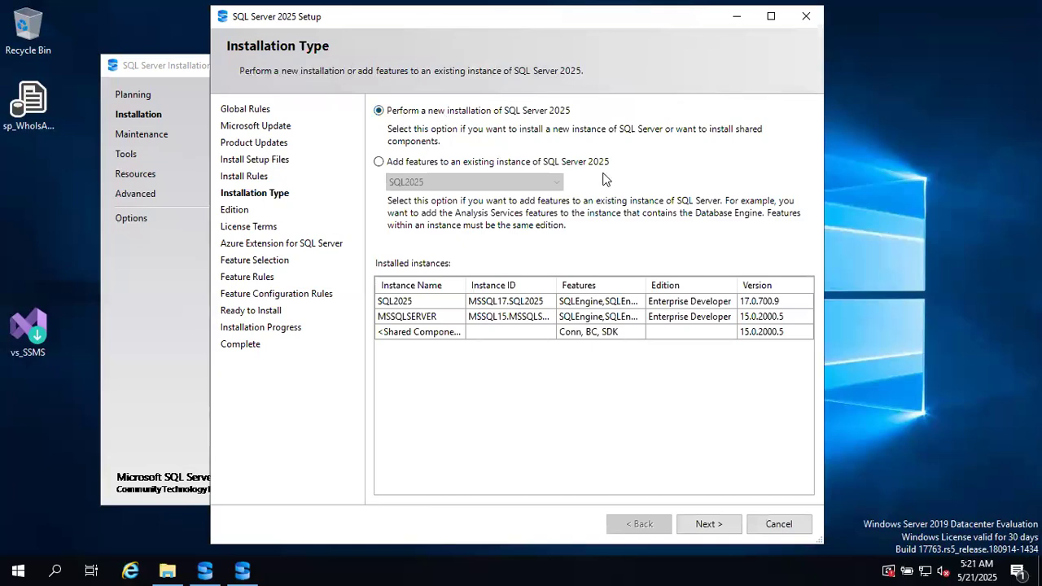
{"action": "left_click", "coordinate": [731, 526]}
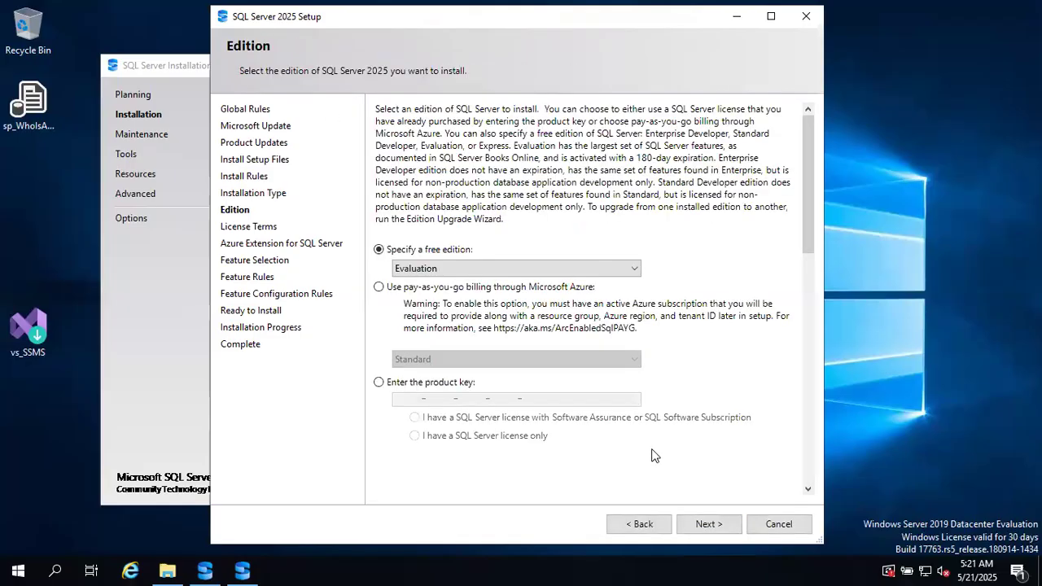
Step: Choose Enterprise Developer as the free edition to install and continue to the license terms
{"action": "left_click", "coordinate": [474, 262]}
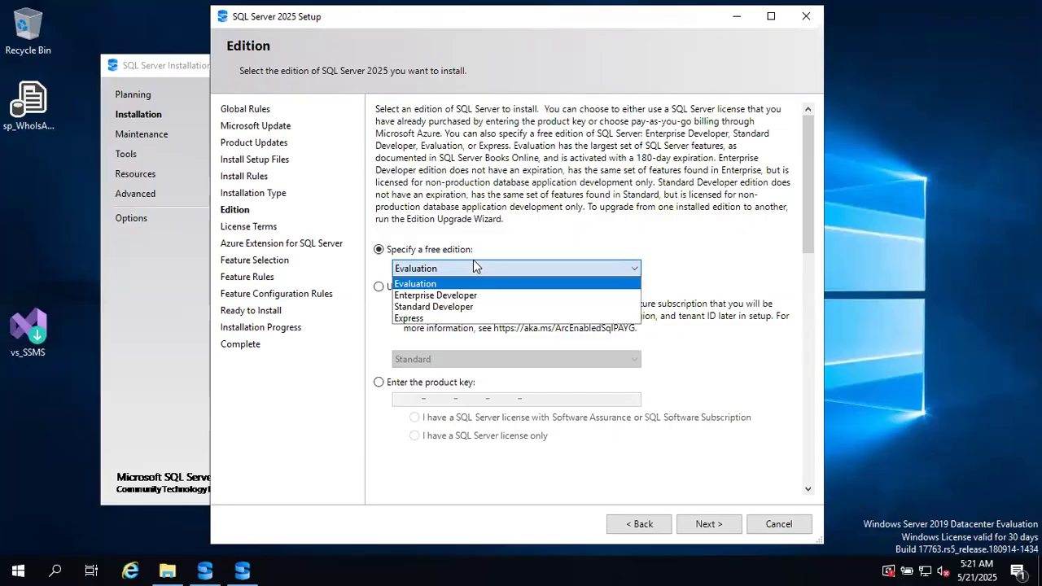
{"action": "left_click", "coordinate": [438, 298]}
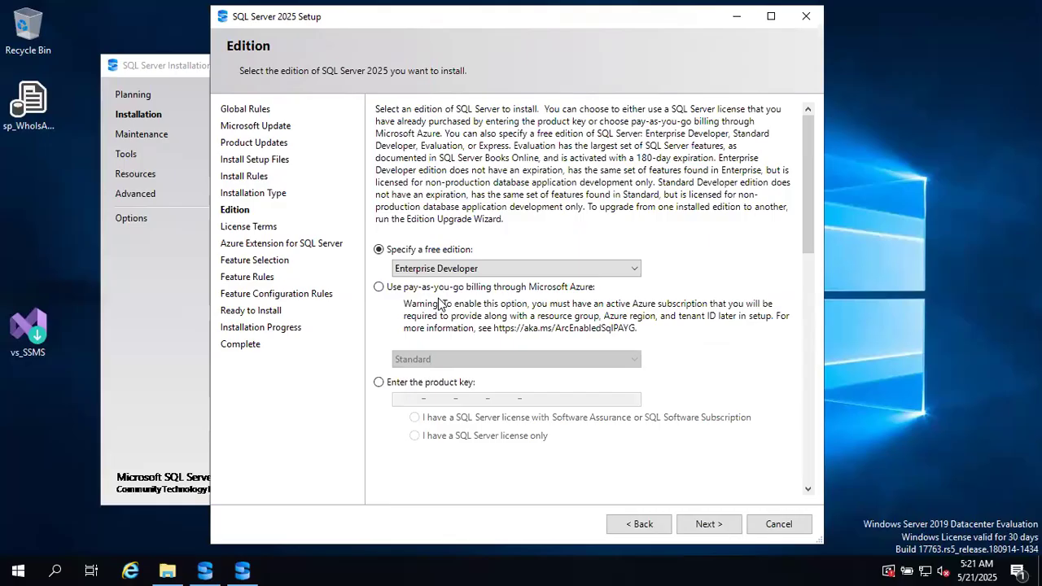
{"action": "left_click", "coordinate": [706, 525]}
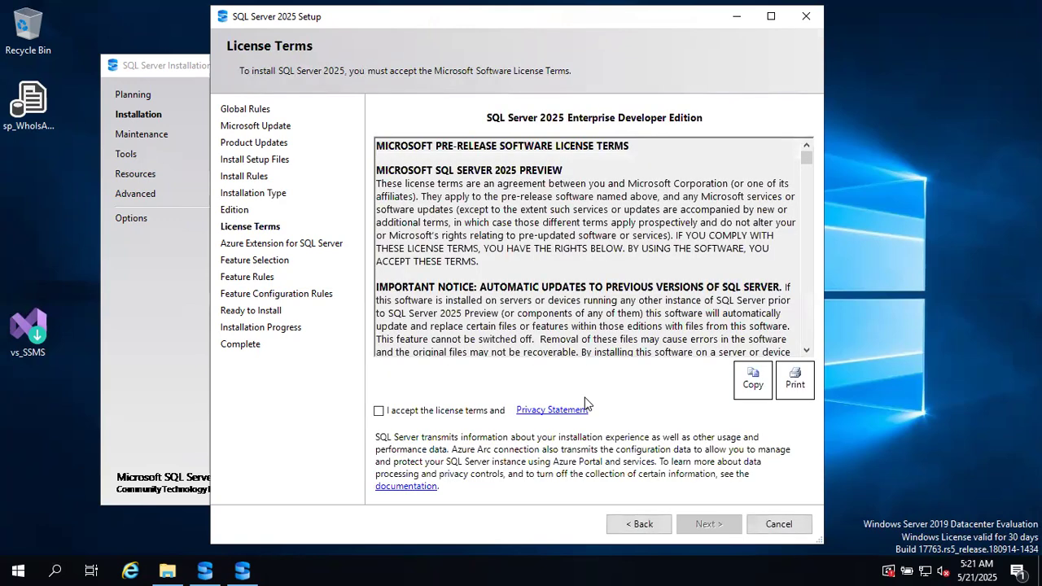
Step: Accept the license terms and exclude the Azure Extension for SQL Server from the installation
{"action": "left_click", "coordinate": [437, 412]}
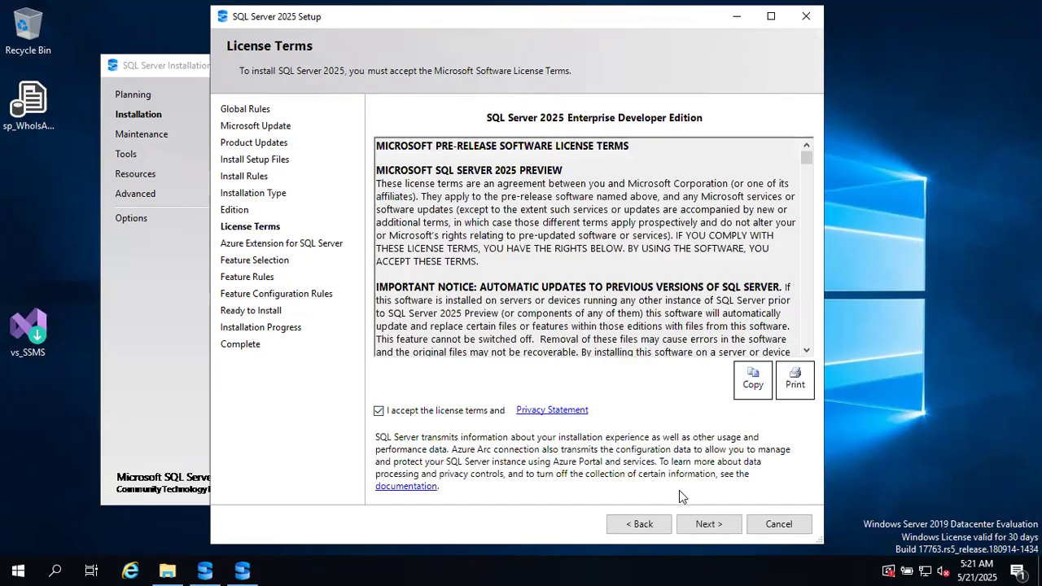
{"action": "left_click", "coordinate": [701, 525]}
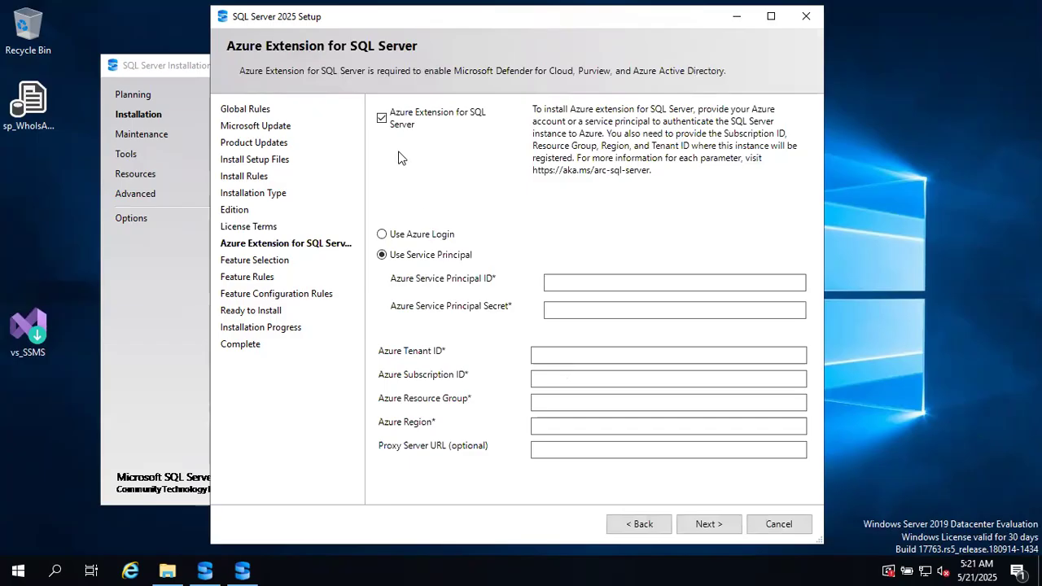
{"action": "left_click", "coordinate": [383, 121]}
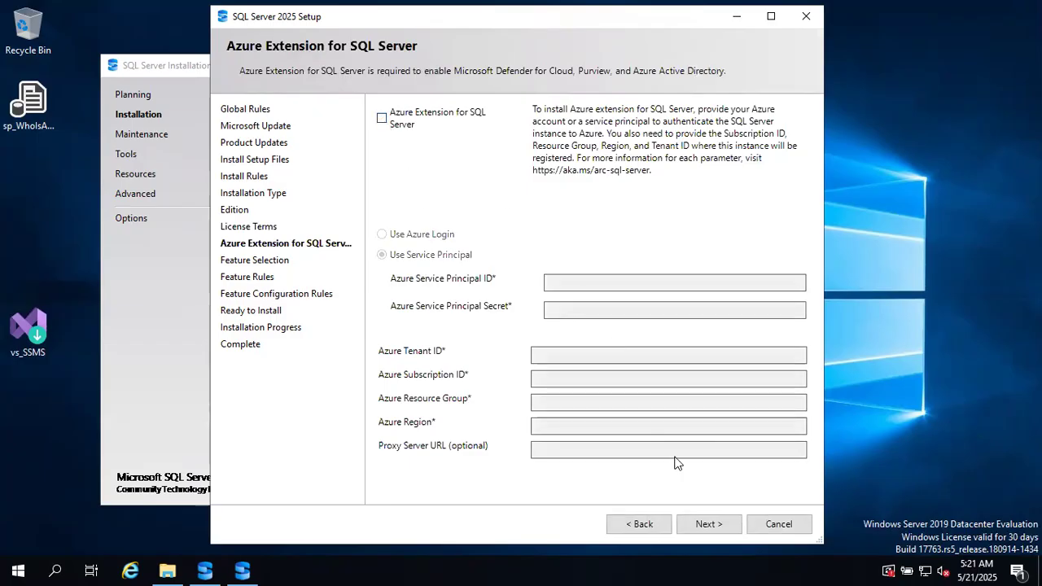
{"action": "left_click", "coordinate": [702, 525]}
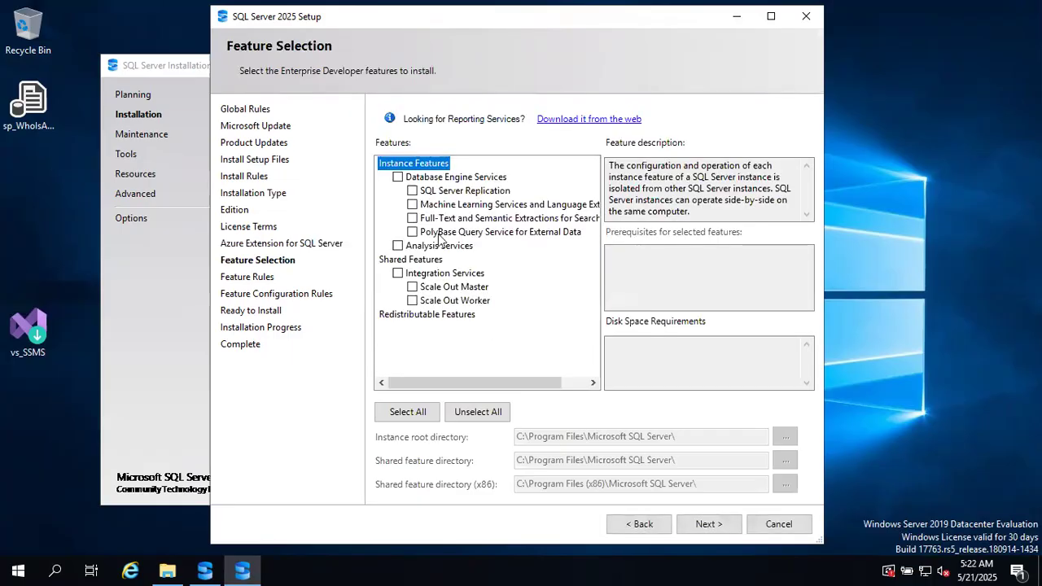
Step: Select Database Engine Services with SQL Server Replication and Full-Text and Semantic Extractions for Search, keeping the default instance root directory
{"action": "left_click", "coordinate": [397, 178]}
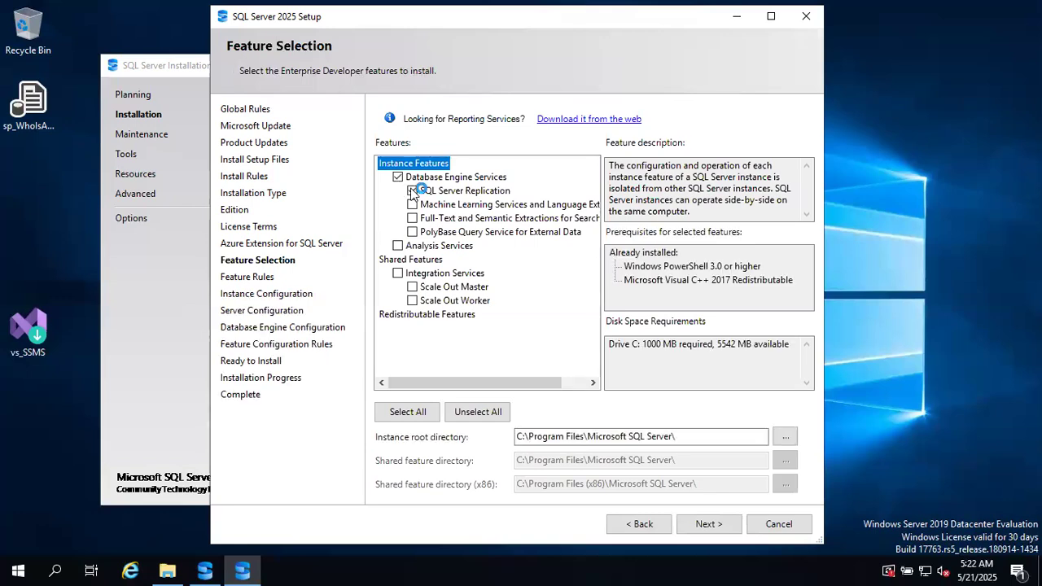
{"action": "left_click", "coordinate": [413, 218]}
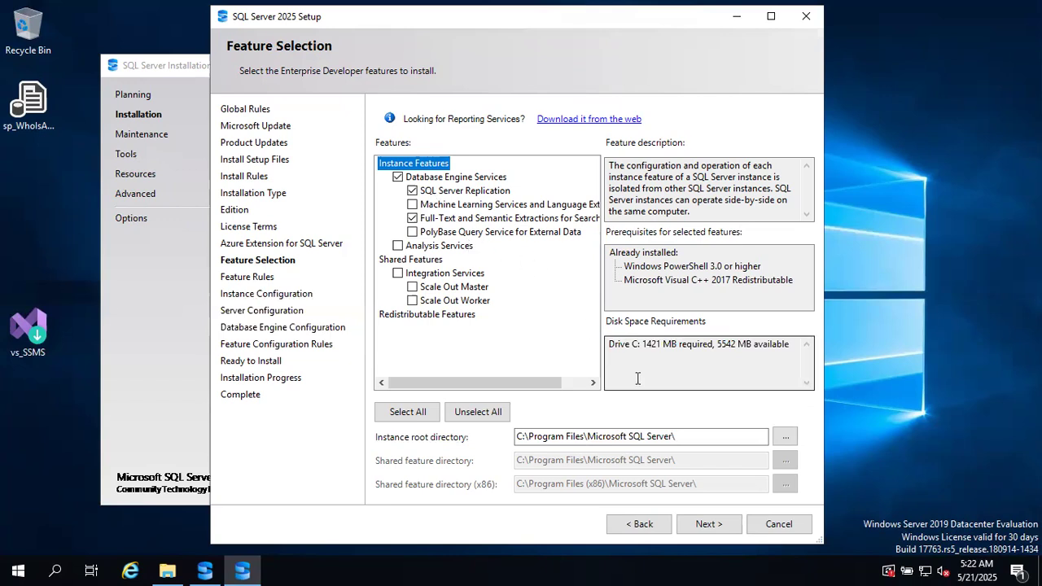
{"action": "left_click_drag", "start_coordinate": [633, 343], "coordinate": [744, 347]}
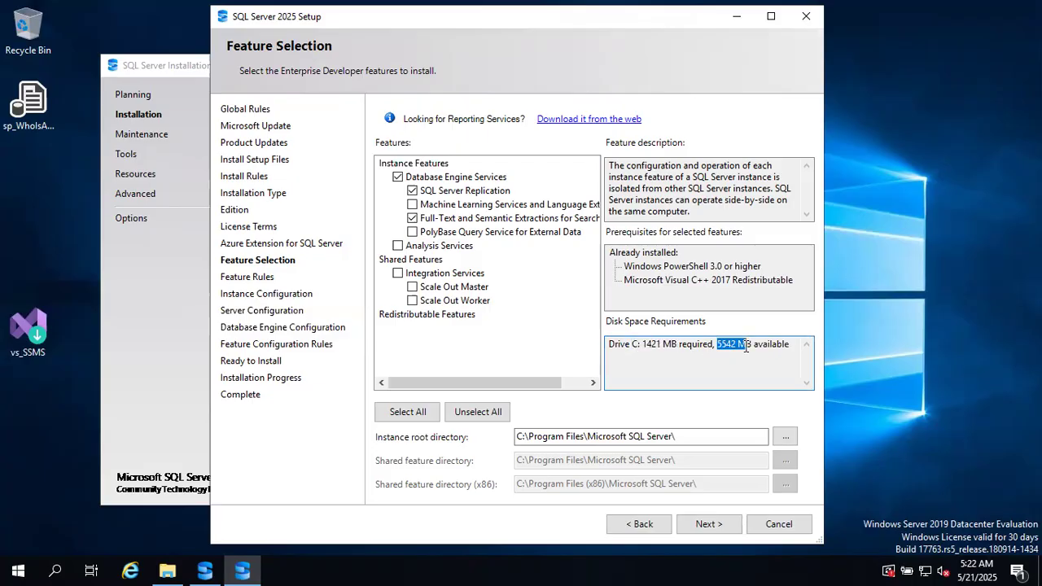
{"action": "left_click", "coordinate": [704, 270]}
{"action": "left_click", "coordinate": [706, 282]}
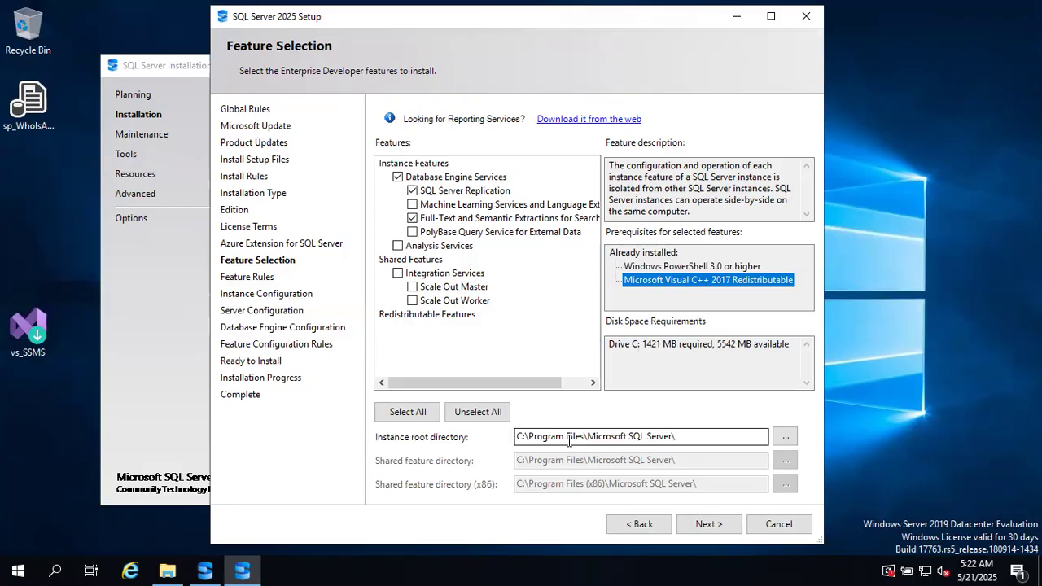
{"action": "left_click", "coordinate": [701, 527]}
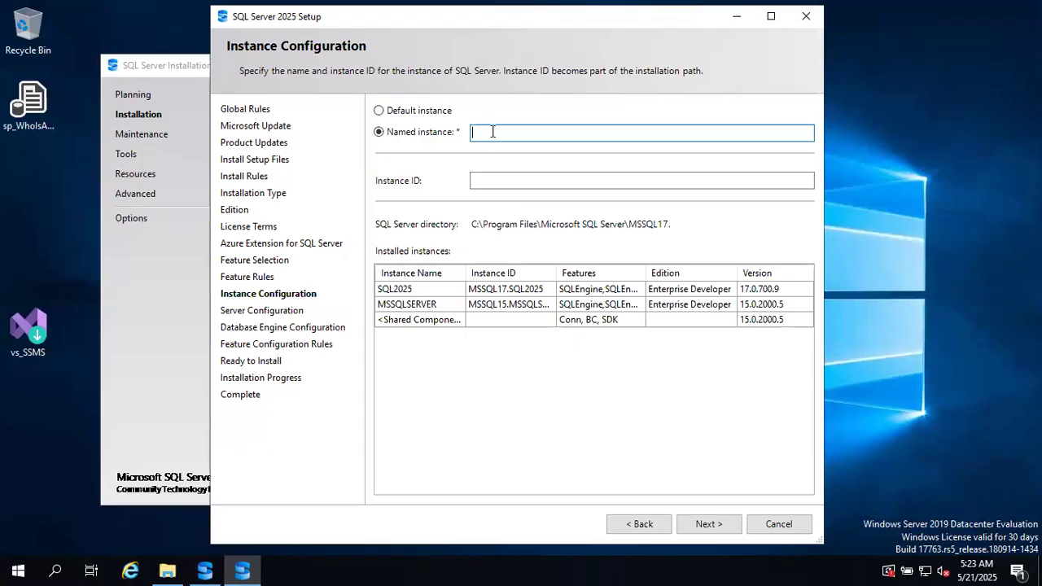
Step: Name the instance SoSE2025, keep the matching instance ID, and continue to the server configuration
{"action": "type", "text": "SoSE2025"}
{"action": "left_click", "coordinate": [513, 181]}
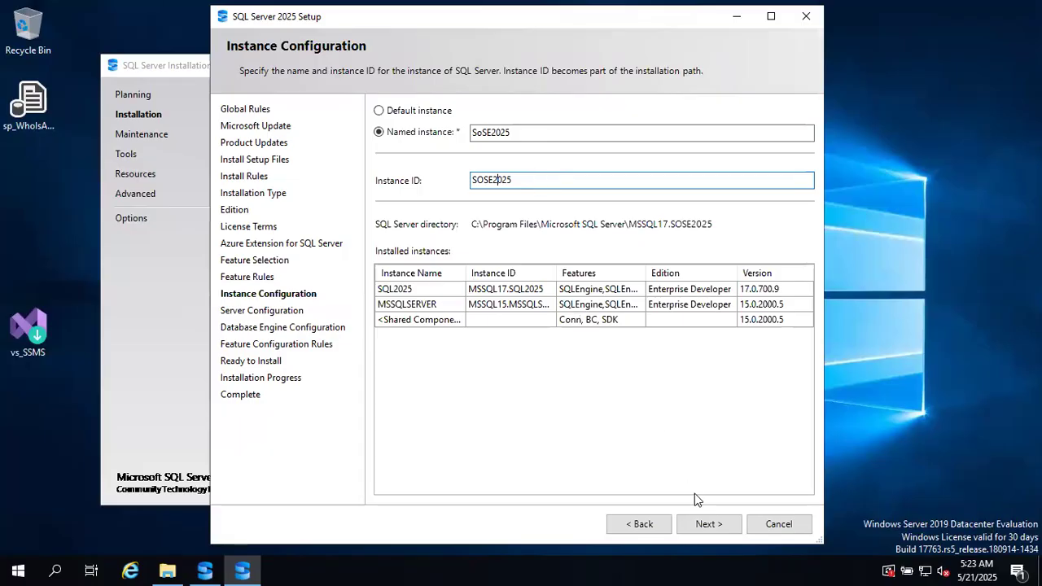
{"action": "left_click", "coordinate": [705, 524]}
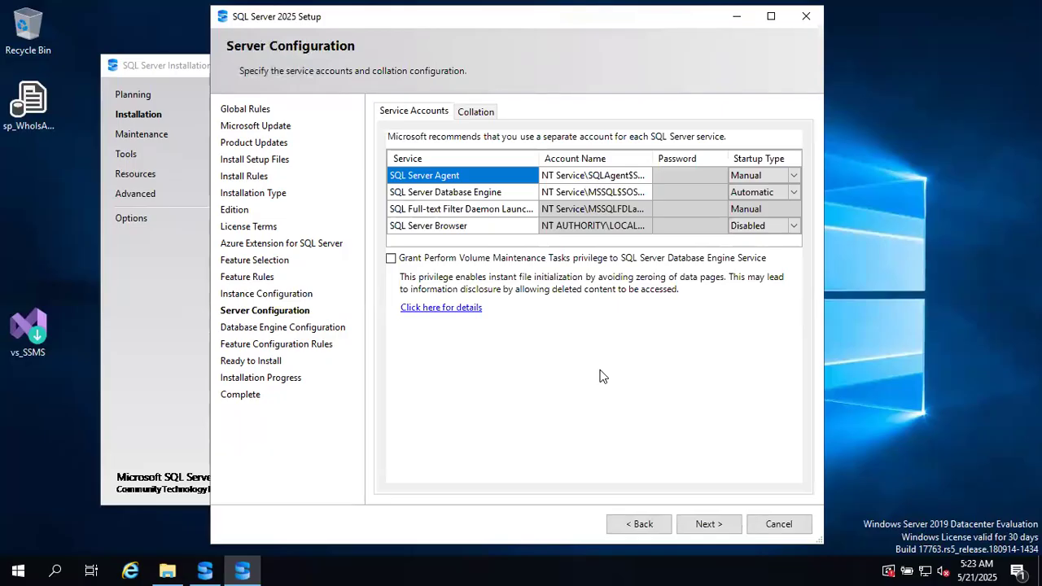
Step: Review the service accounts and the Database Engine collation, and continue with the default server configuration
{"action": "left_click", "coordinate": [616, 193]}
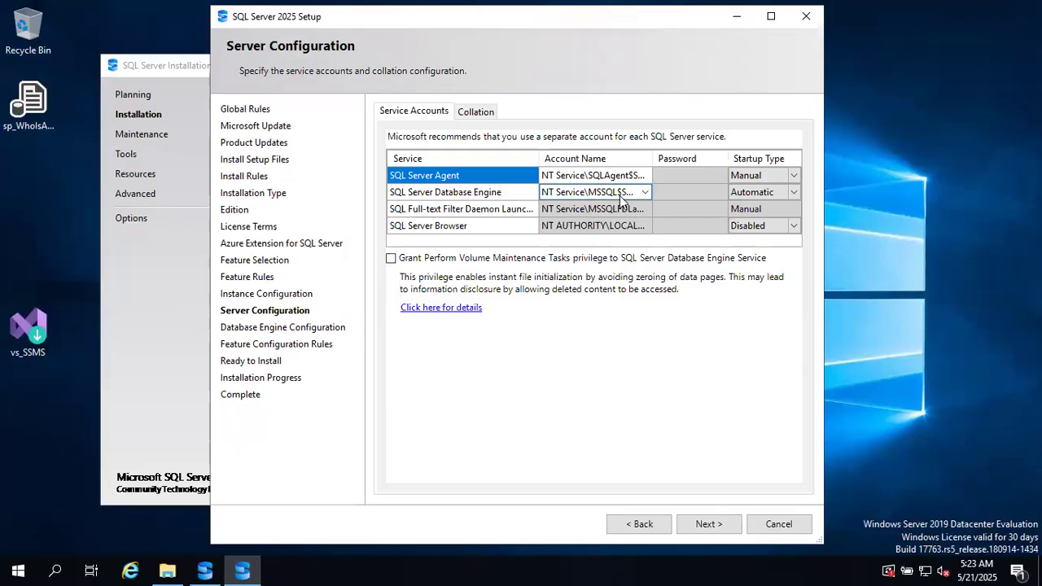
{"action": "left_click", "coordinate": [622, 178]}
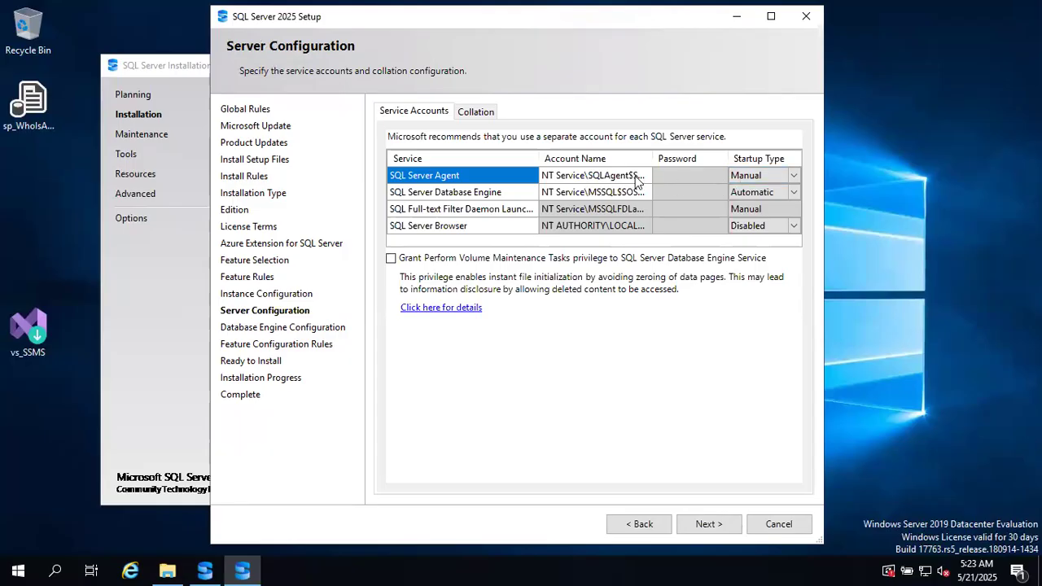
{"action": "left_click", "coordinate": [607, 189]}
{"action": "left_click", "coordinate": [461, 111]}
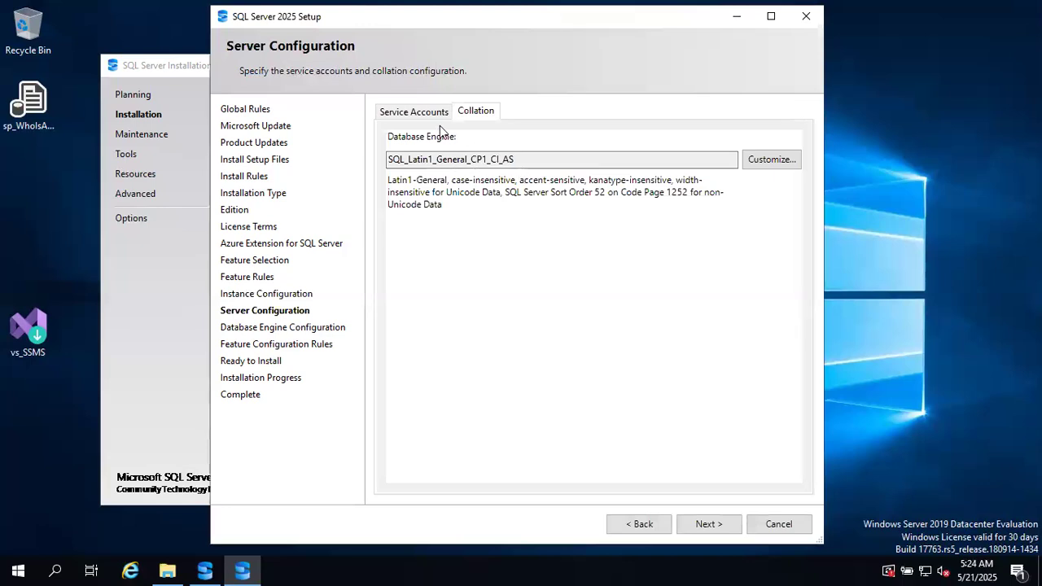
{"action": "left_click", "coordinate": [425, 110]}
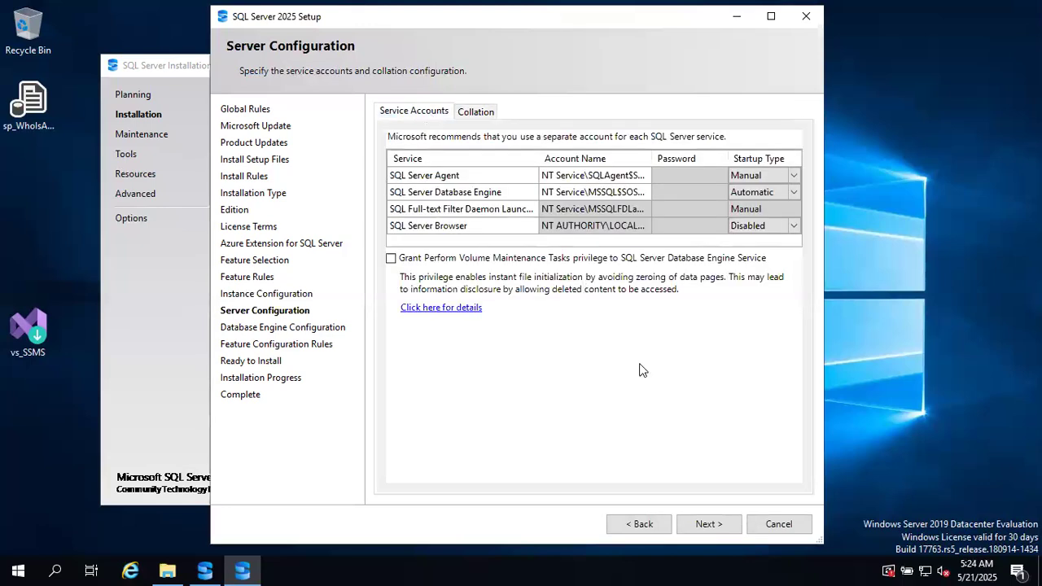
{"action": "left_click", "coordinate": [708, 524]}
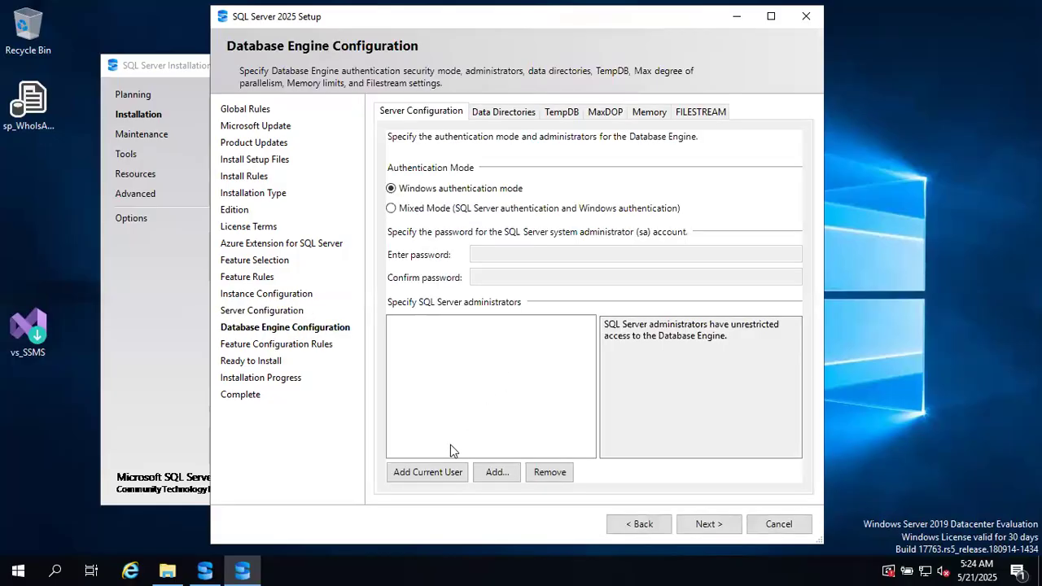
Step: Add the current user as SQL Server administrator, review the data directories, TempDB and MaxDOP settings, and continue with Windows authentication mode
{"action": "left_click", "coordinate": [430, 476]}
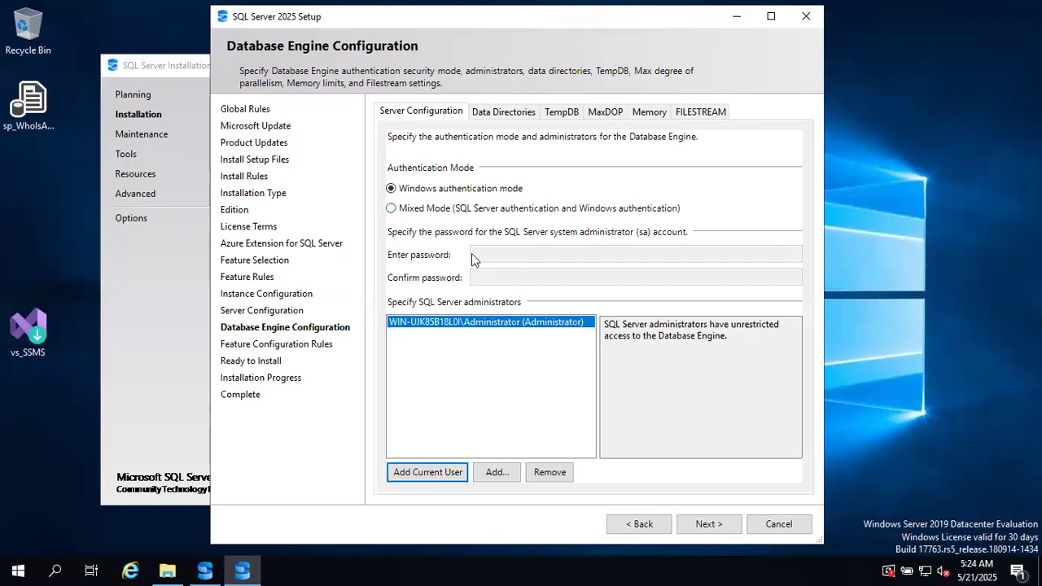
{"action": "left_click", "coordinate": [493, 113]}
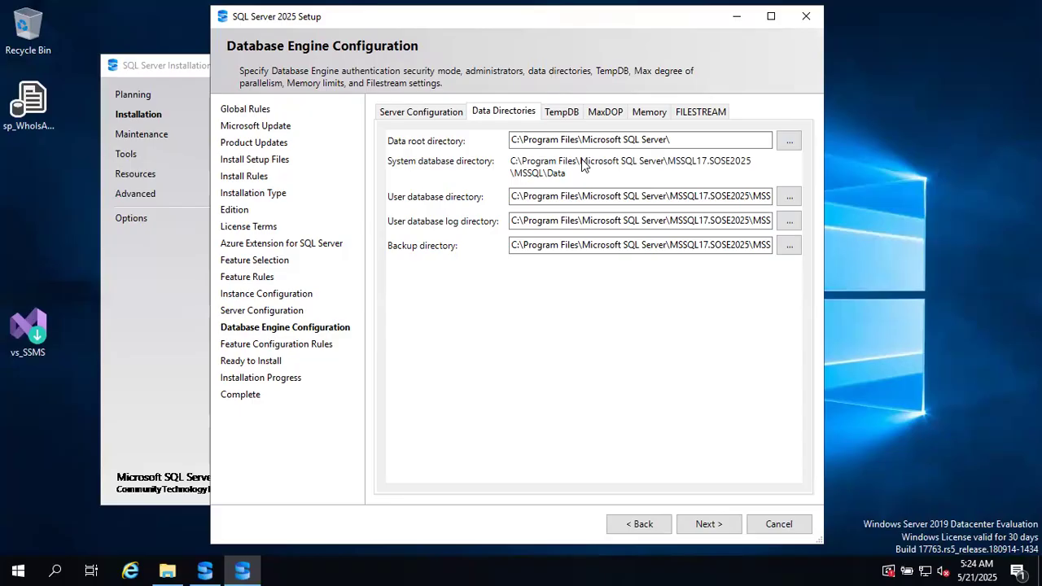
{"action": "left_click", "coordinate": [559, 110]}
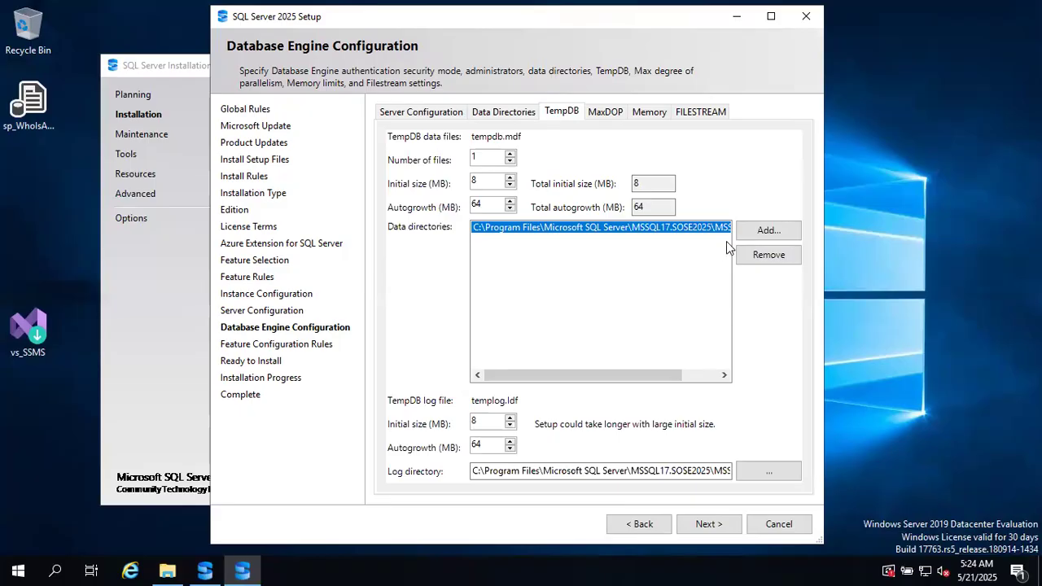
{"action": "left_click", "coordinate": [593, 111]}
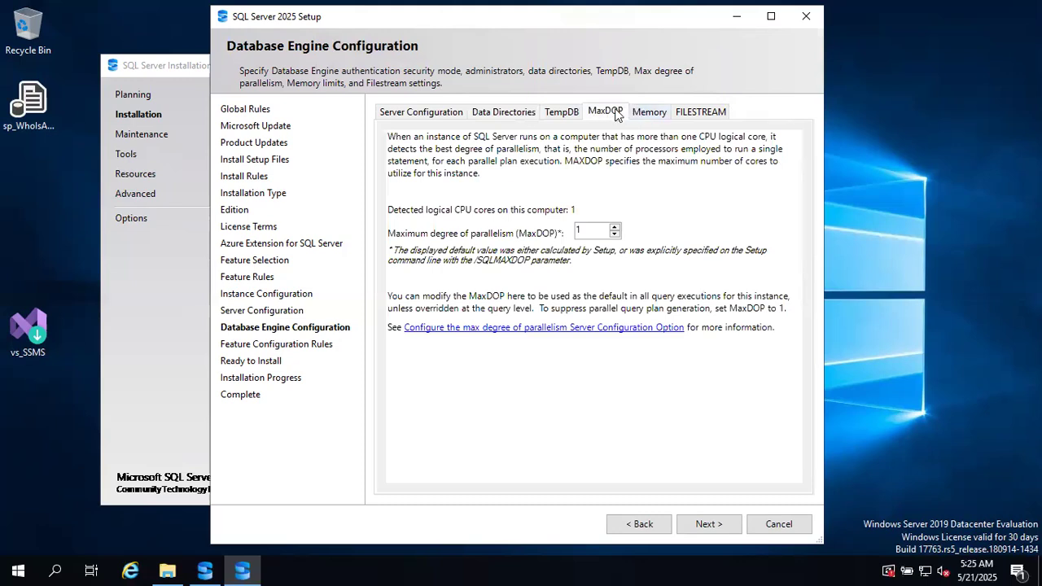
{"action": "left_click", "coordinate": [703, 523]}
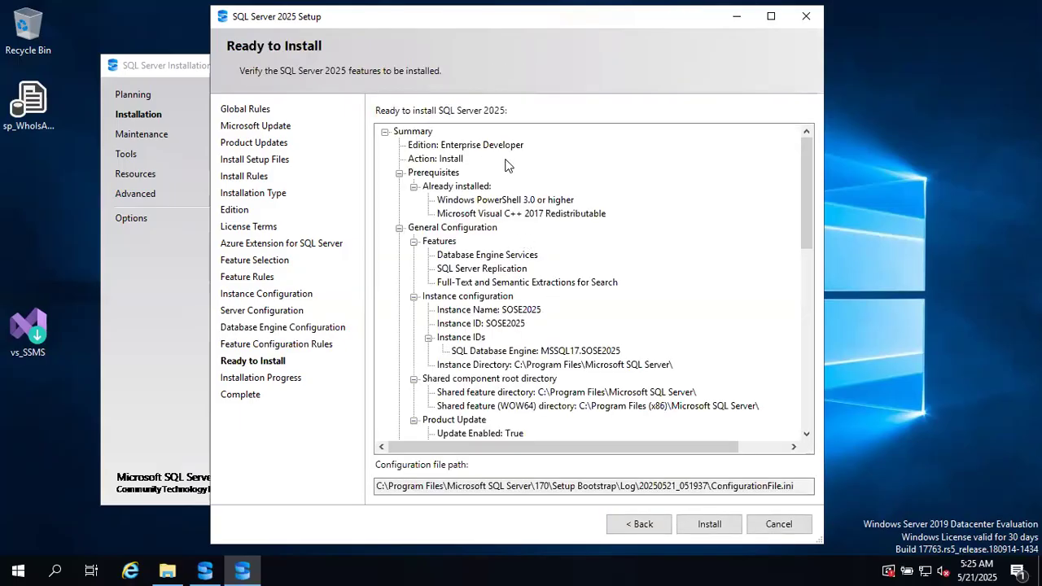
Step: Review the Ready to Install summary of features and configuration, and start the SQL Server 2025 installation
{"action": "scroll", "coordinate": [515, 207], "scroll_direction": "down", "scroll_amount": 12}
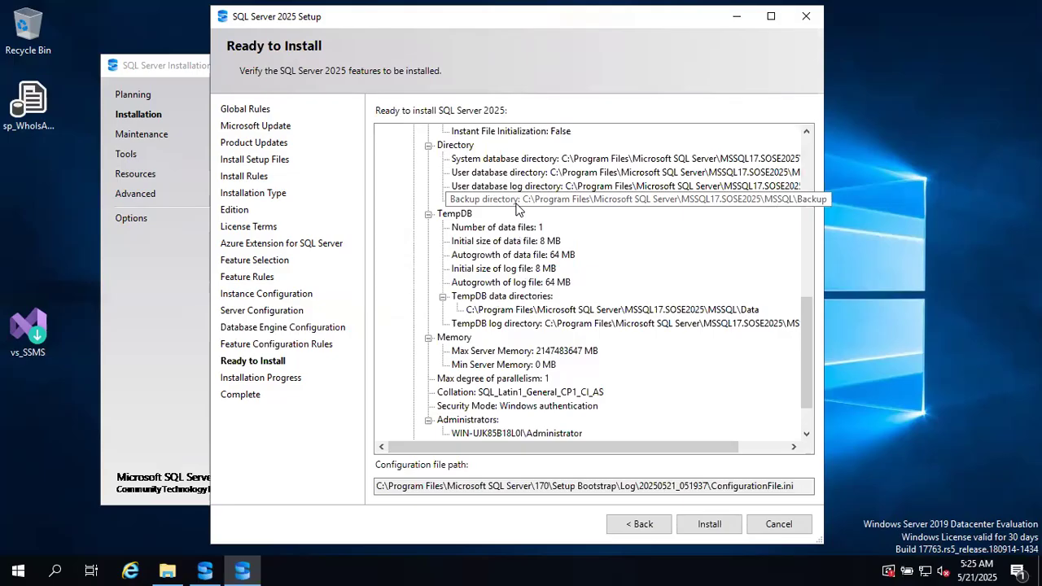
{"action": "scroll", "coordinate": [515, 208], "scroll_direction": "up", "scroll_amount": 12}
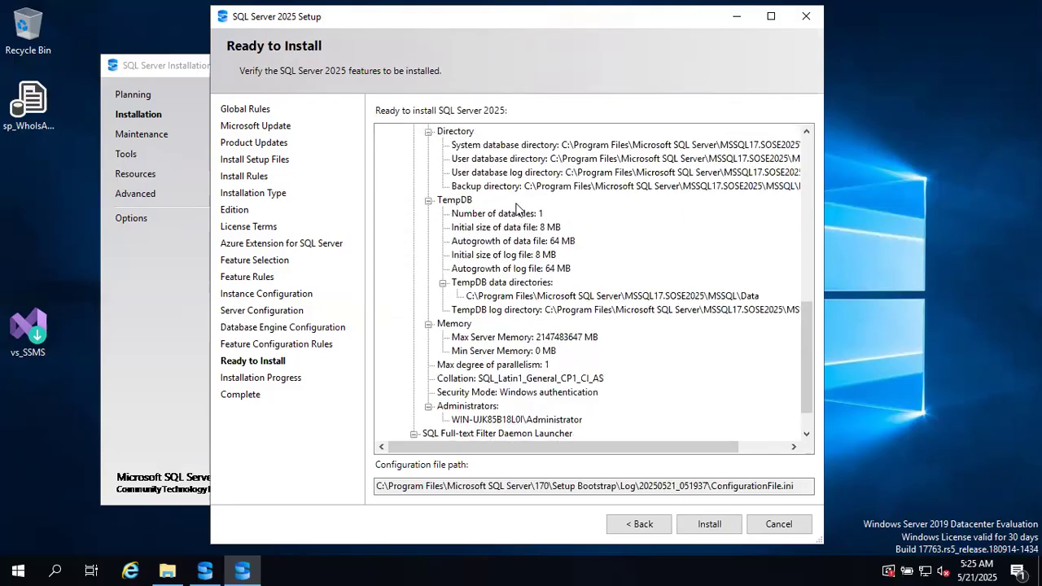
{"action": "left_click", "coordinate": [705, 524]}
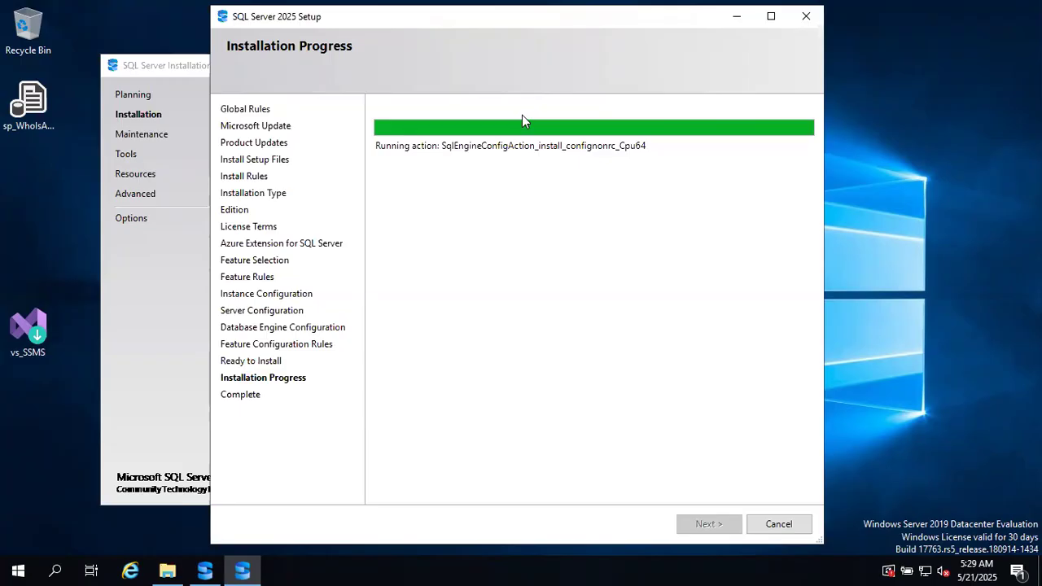
Step: Switch to the SOSE UNIVERSITY channel on YouTube in the browser and look through its created playlists
{"action": "mouse_move", "coordinate": [336, 5]}
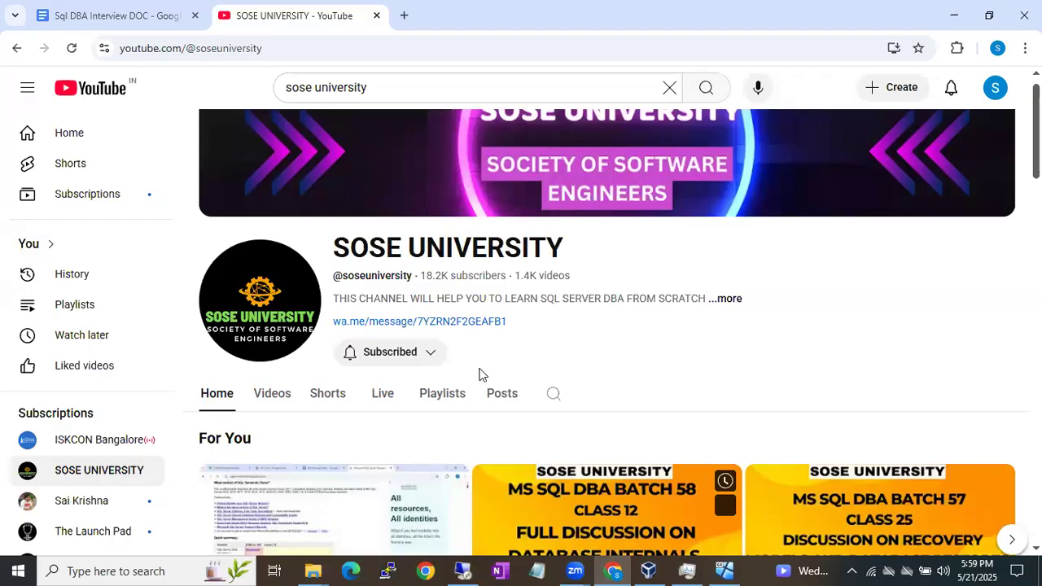
{"action": "scroll", "coordinate": [505, 386], "scroll_direction": "down", "scroll_amount": 1}
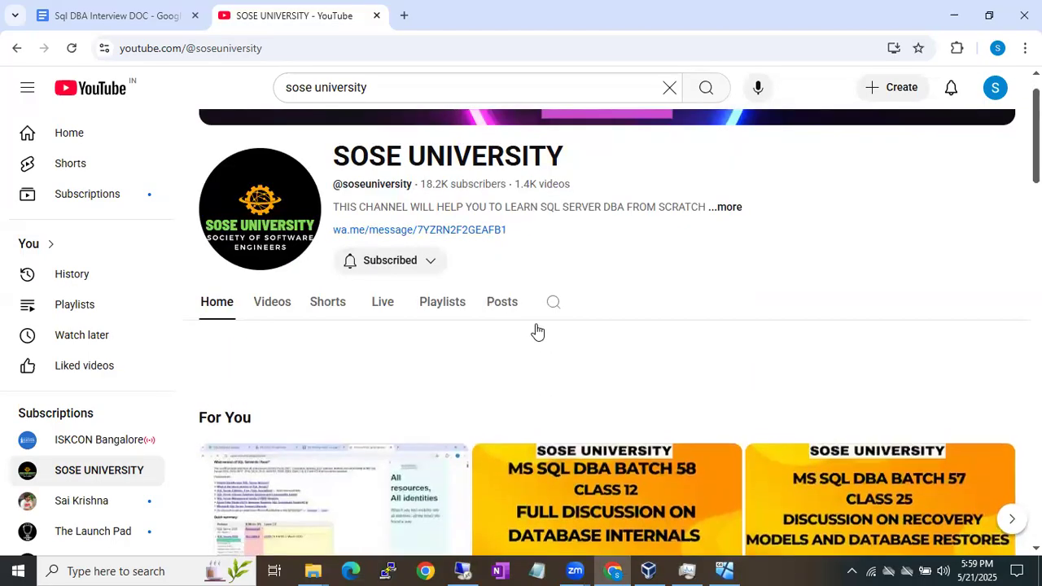
{"action": "scroll", "coordinate": [537, 332], "scroll_direction": "up", "scroll_amount": 1}
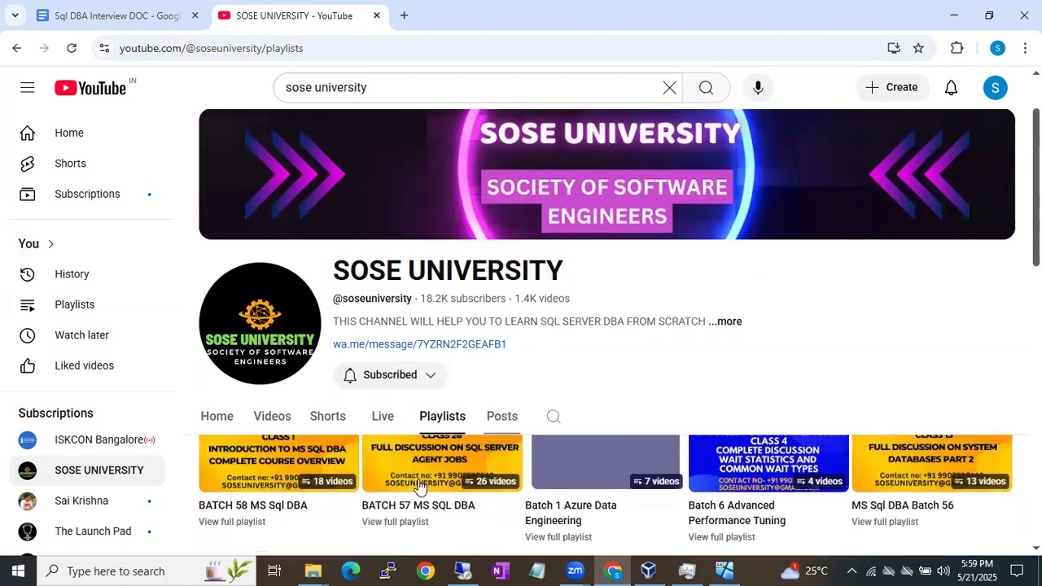
{"action": "scroll", "coordinate": [476, 500], "scroll_direction": "down", "scroll_amount": 2}
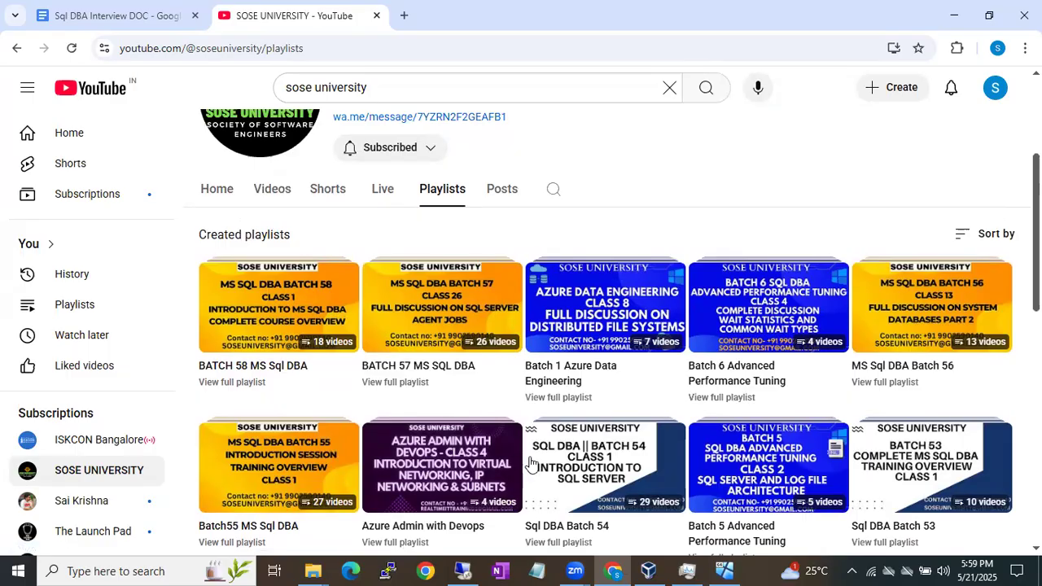
{"action": "mouse_move", "coordinate": [554, 472]}
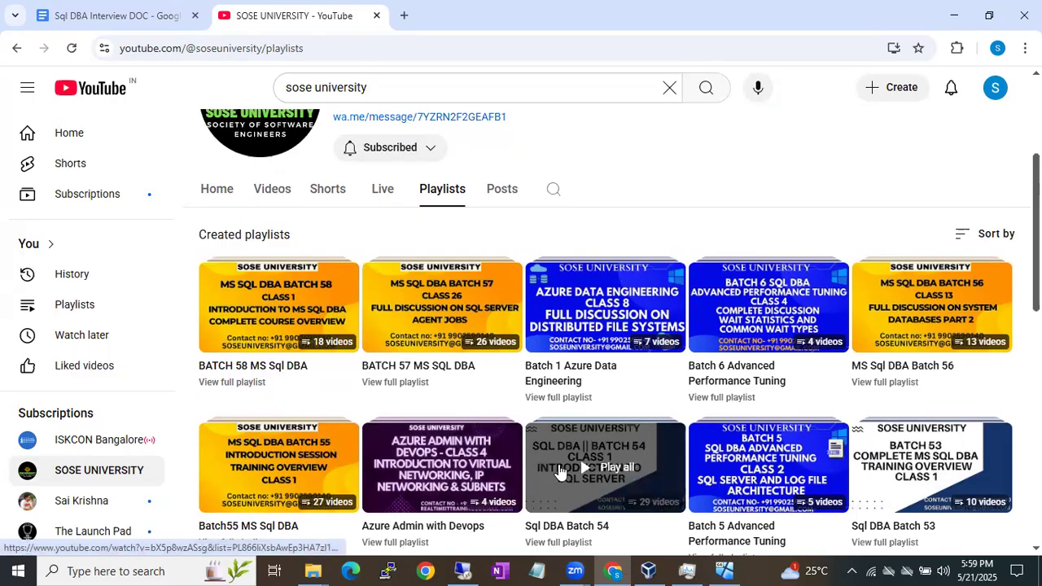
Step: Return to the remote server session, check the feature installation status, and close the SQL Server 2025 setup wizard
{"action": "mouse_move", "coordinate": [464, 567]}
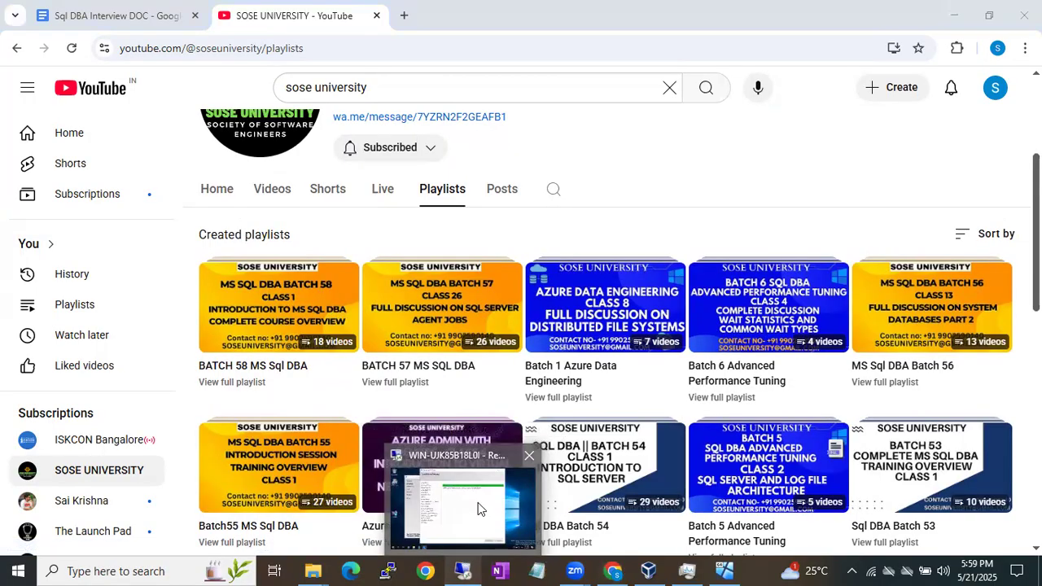
{"action": "left_click", "coordinate": [477, 504]}
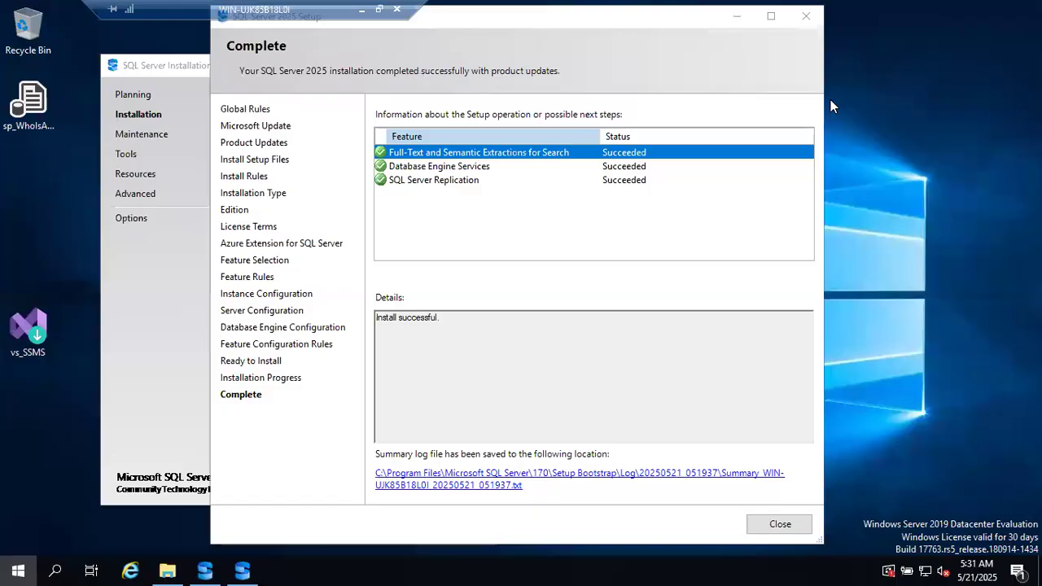
{"action": "left_click", "coordinate": [531, 207]}
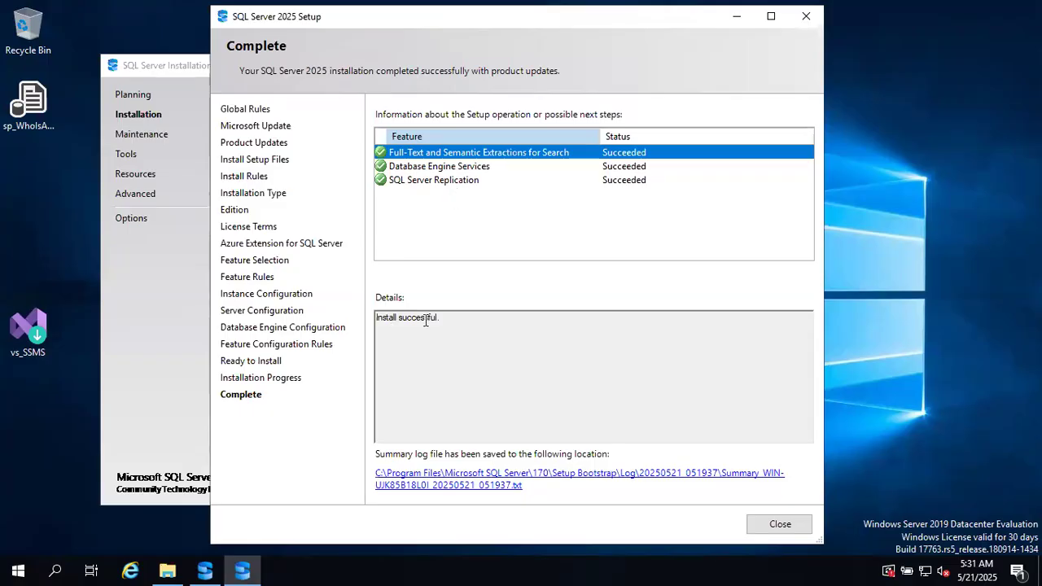
{"action": "left_click", "coordinate": [771, 535]}
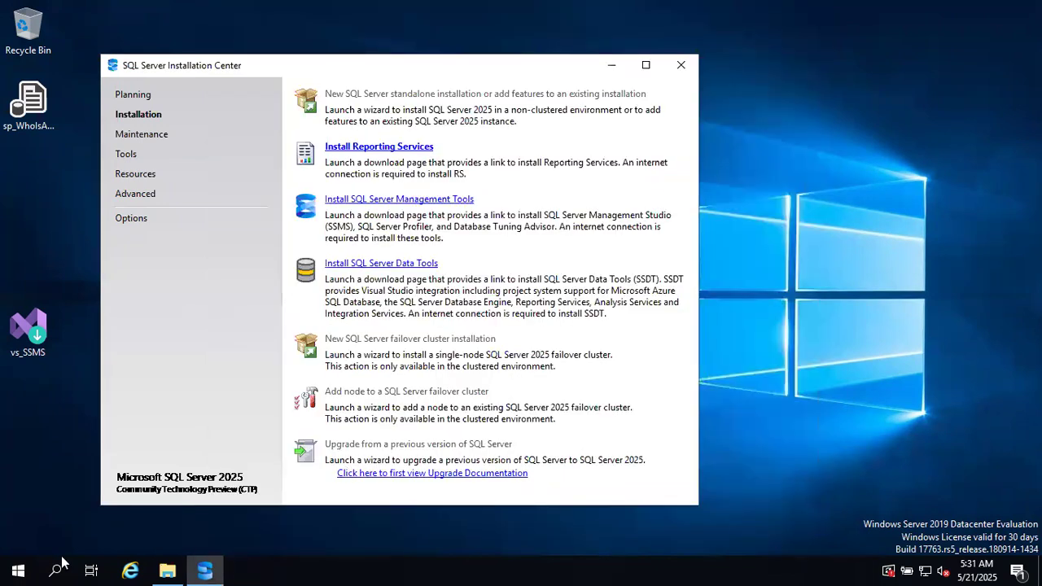
Step: Launch SQL Server Management Studio 21 from Microsoft SQL Server Tools 21 and minimize the SQL Server Installation Center
{"action": "left_click", "coordinate": [18, 570]}
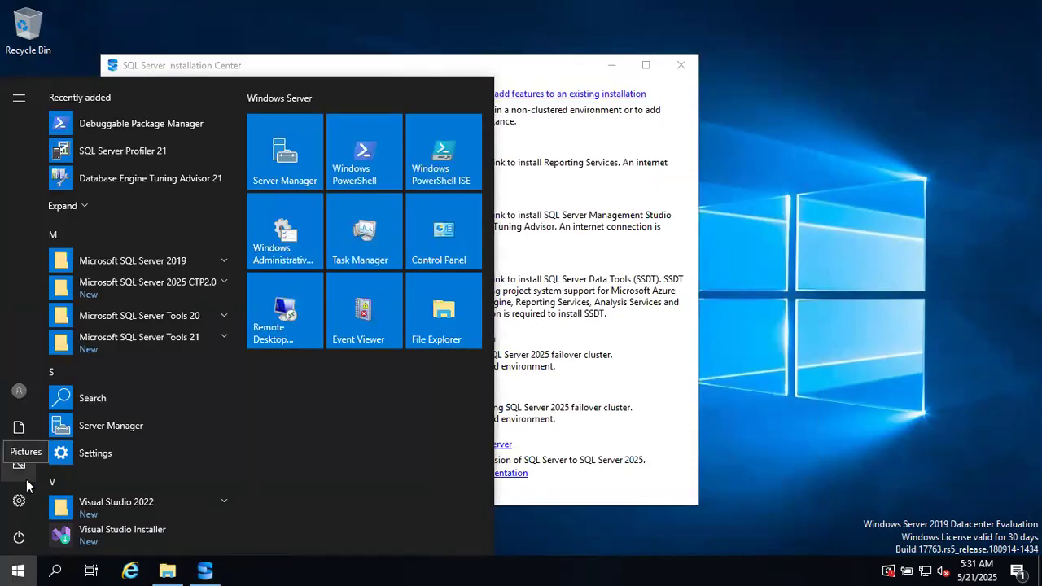
{"action": "left_click", "coordinate": [155, 344]}
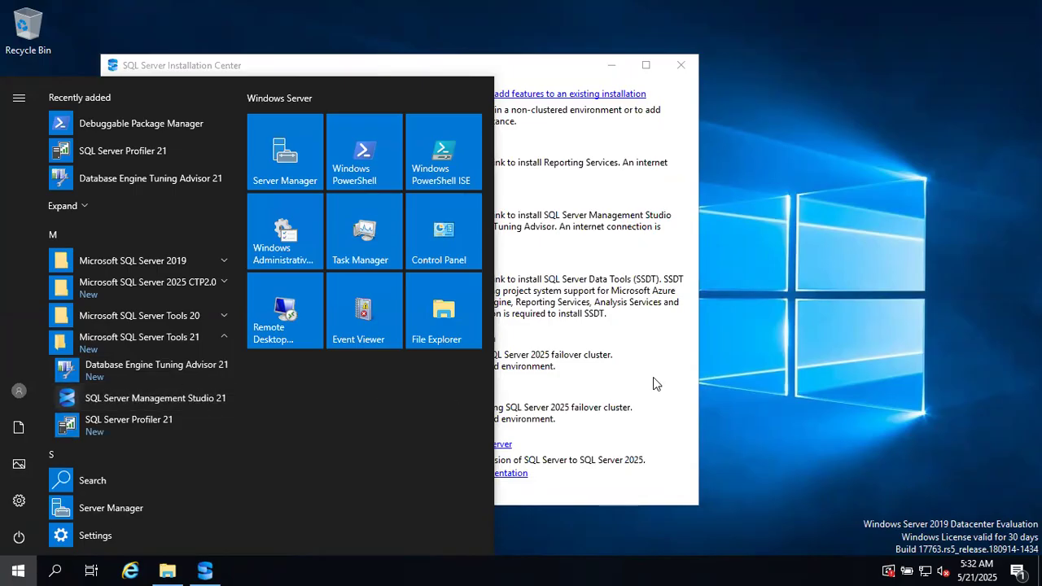
{"action": "left_click", "coordinate": [726, 337]}
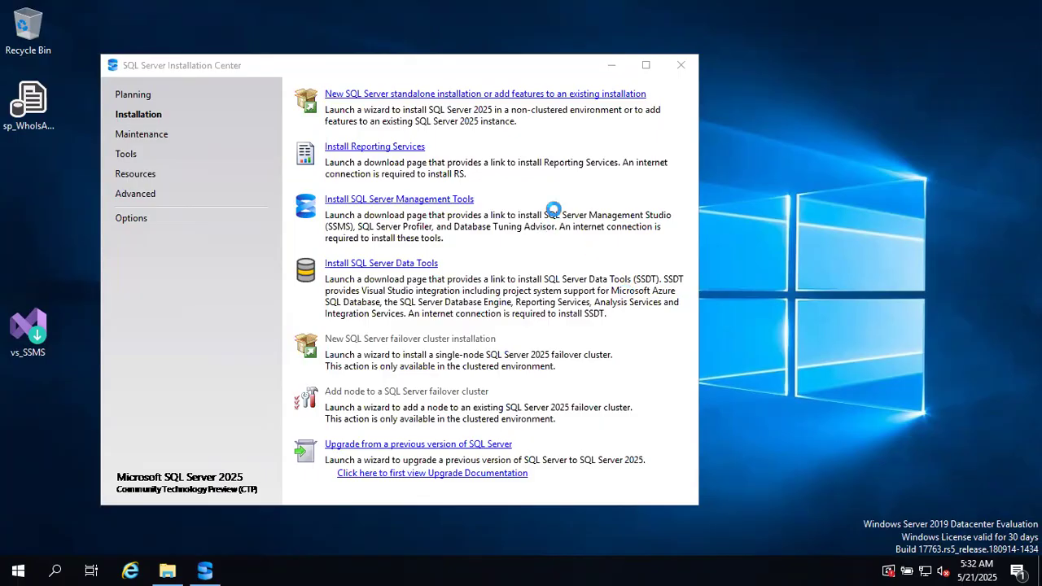
{"action": "left_click", "coordinate": [611, 67]}
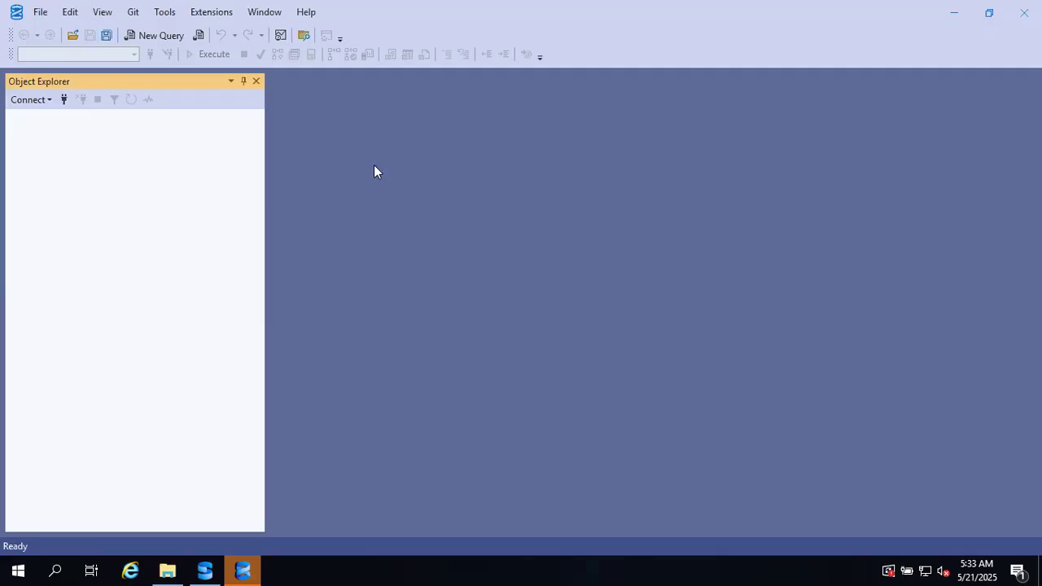
Step: Connect to .\SOSE2025 with Windows Authentication, mandatory encryption and a trusted server certificate, and expand the instance in Object Explorer
{"action": "left_click", "coordinate": [64, 100]}
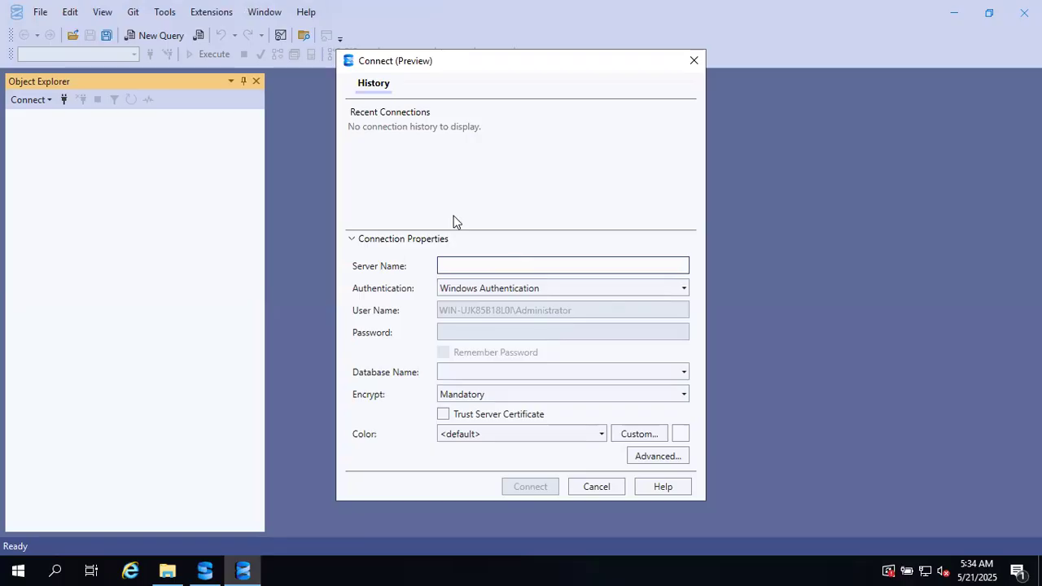
{"action": "left_click", "coordinate": [453, 267]}
{"action": "type", "text": ".\\"}
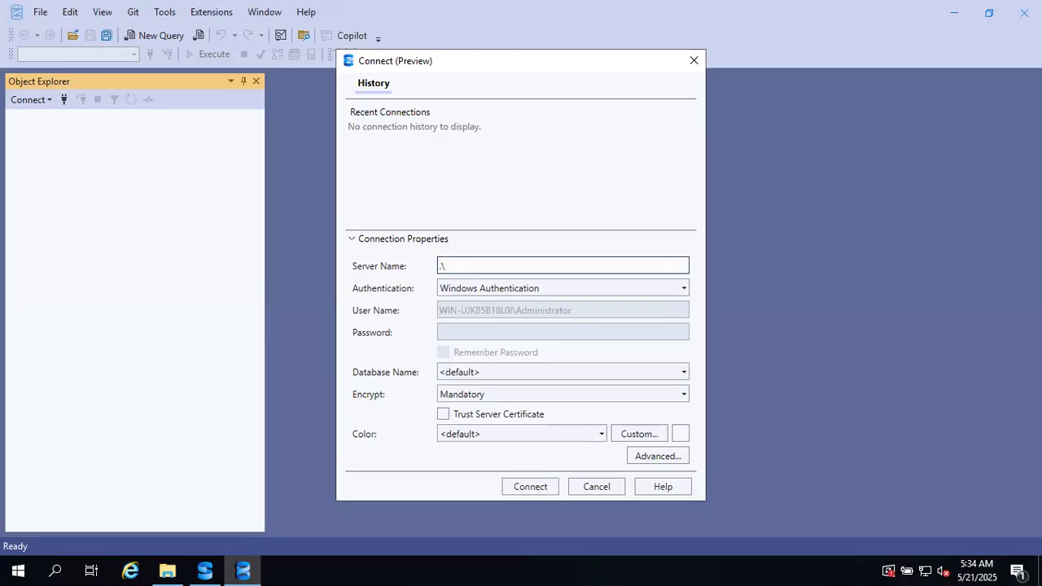
{"action": "type", "text": "SOSE2025"}
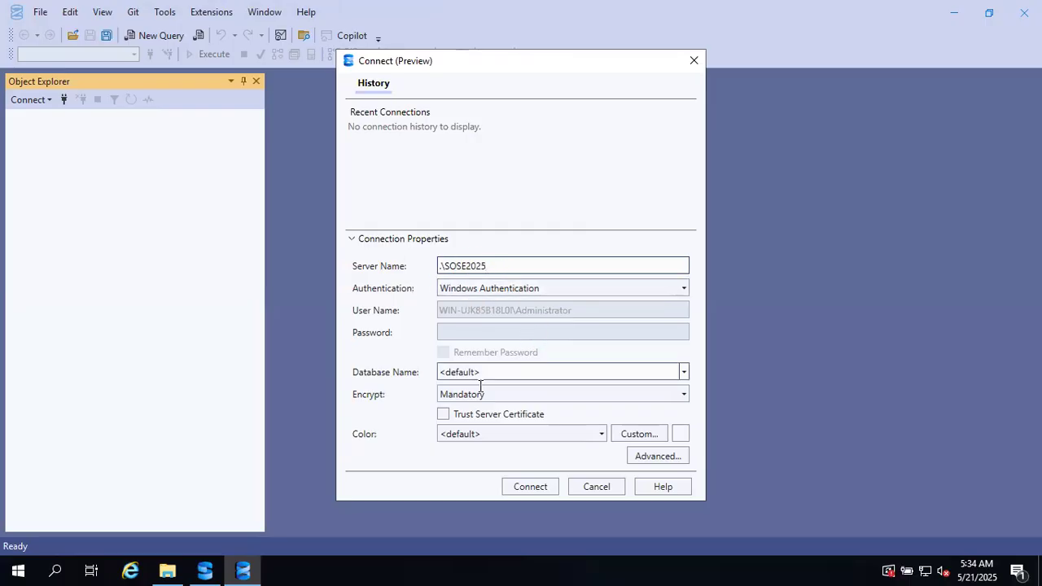
{"action": "left_click", "coordinate": [444, 416]}
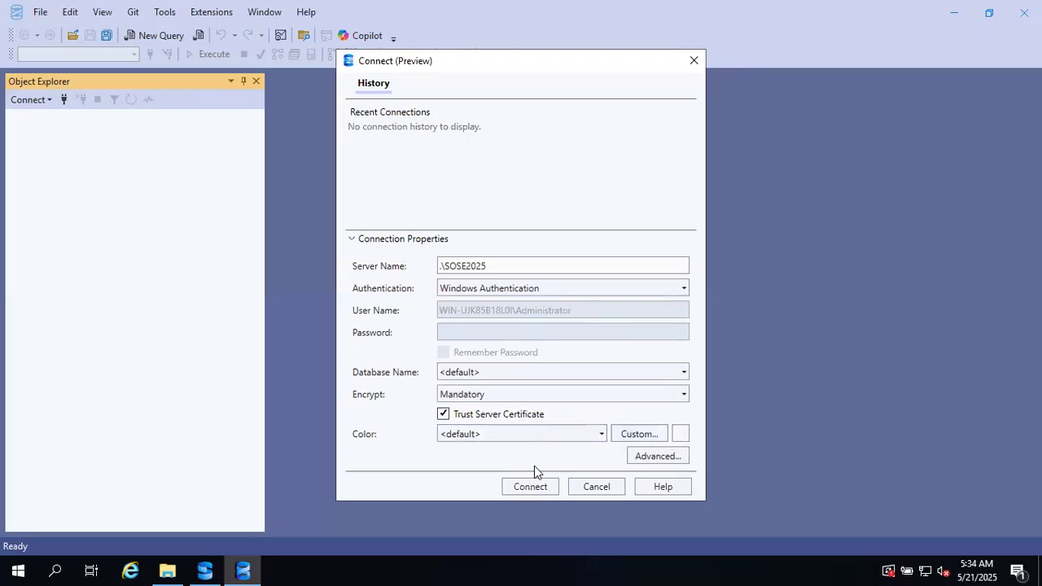
{"action": "left_click", "coordinate": [524, 489]}
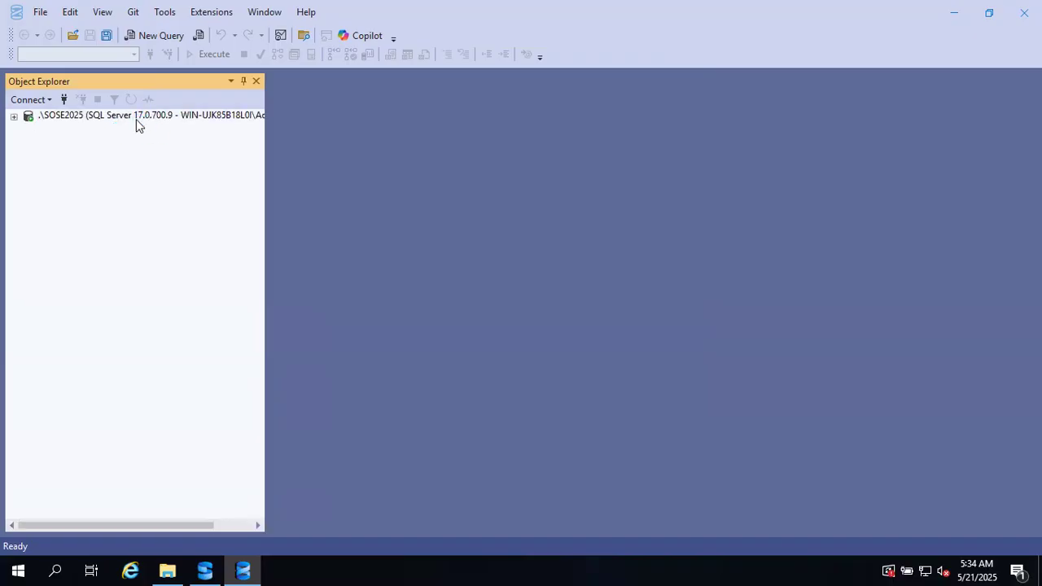
{"action": "double_click", "coordinate": [136, 118]}
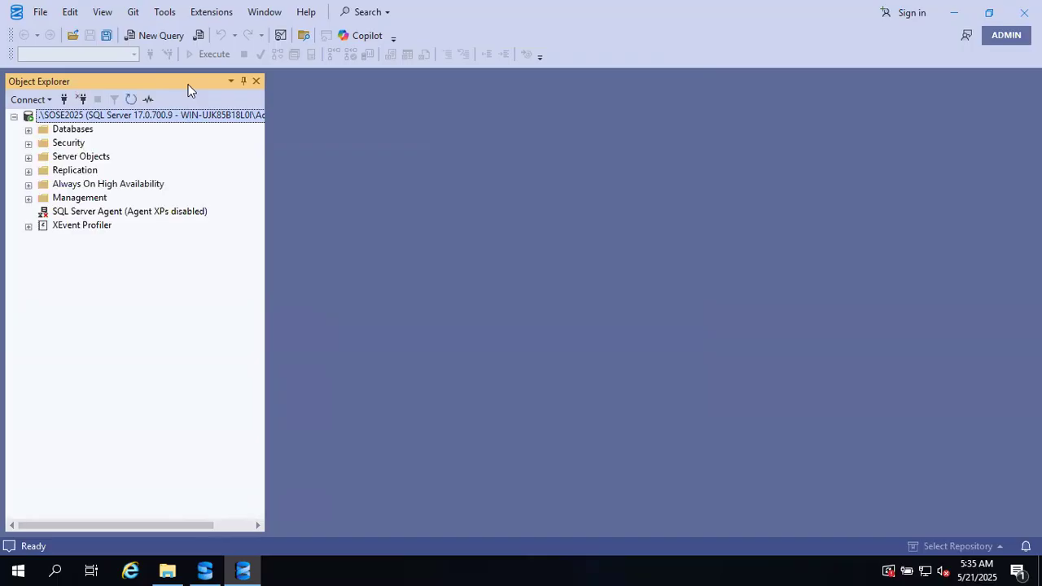
{"action": "left_click", "coordinate": [157, 35]}
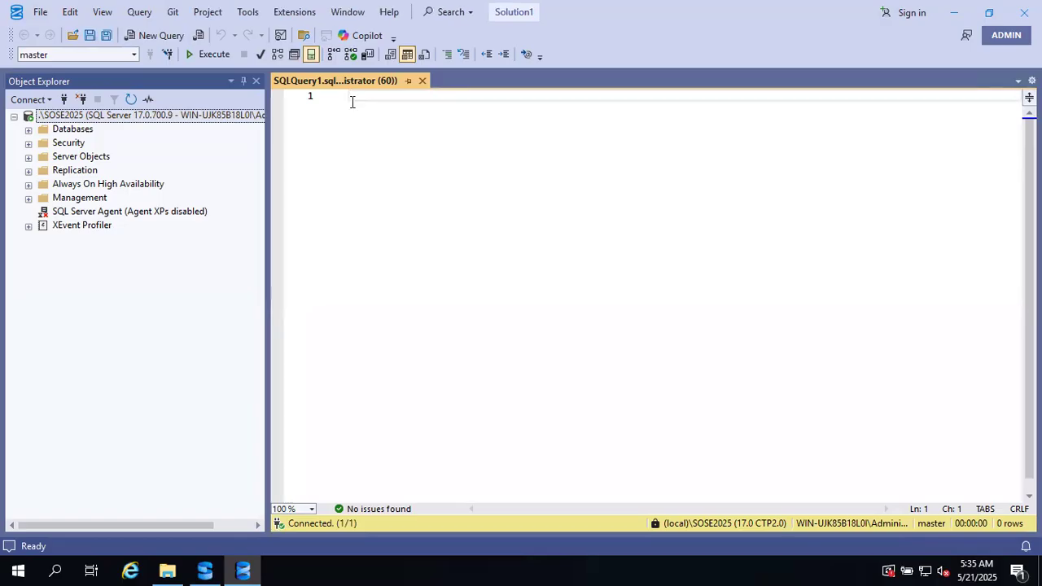
{"action": "type", "text": "select @@verison"}
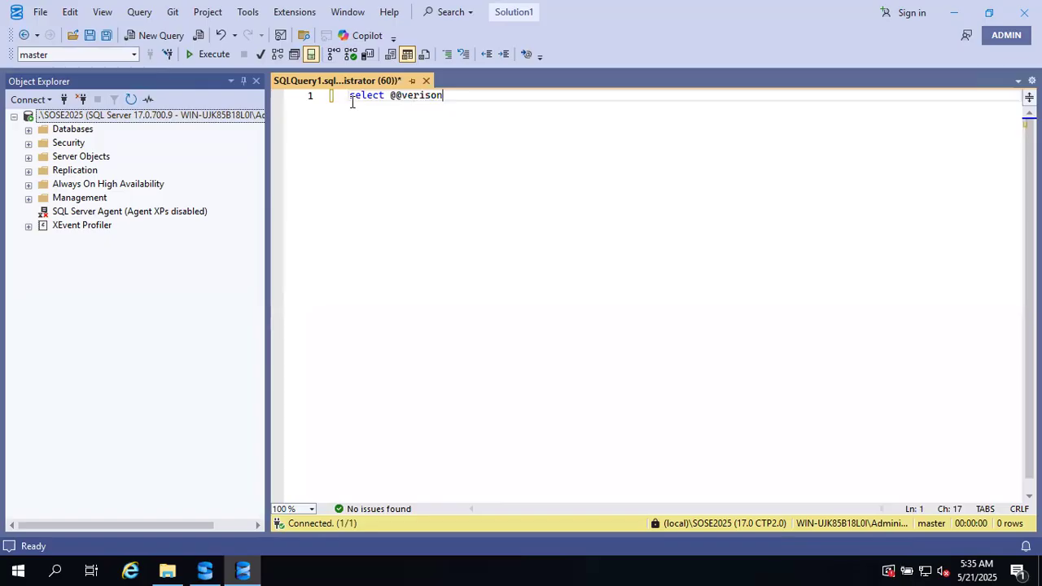
{"action": "key", "text": "BackSpace"}
{"action": "key", "text": "BackSpace"}
{"action": "key", "text": "BackSpace"}
{"action": "key", "text": "BackSpace"}
{"action": "type", "text": "sion"}
{"action": "key", "text": "ctrl+r"}
{"action": "key", "text": "F5"}
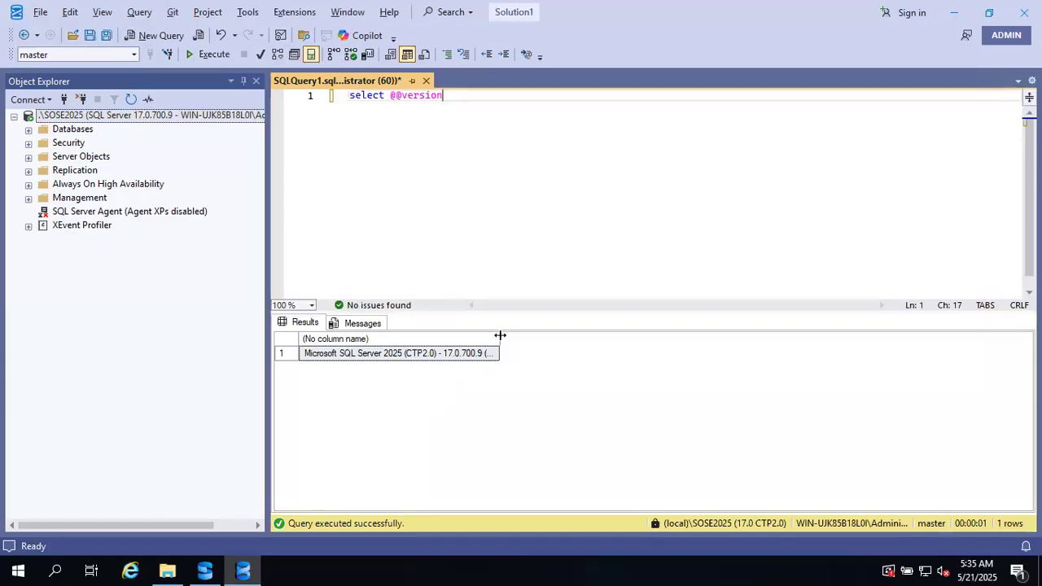
{"action": "double_click", "coordinate": [500, 336]}
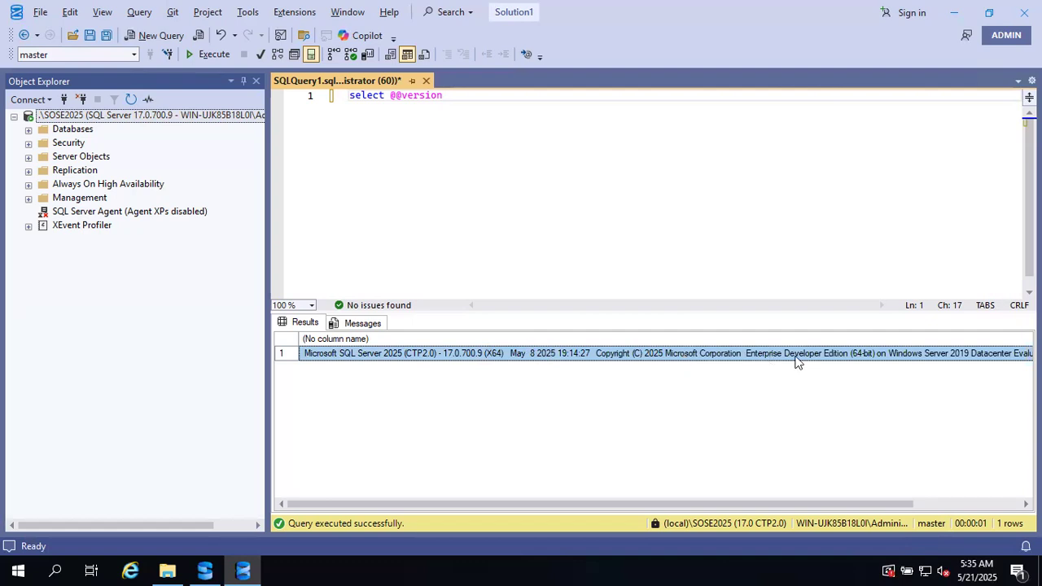
Step: Inspect the contents of the instance's Databases folder in Object Explorer and collapse the folder again
{"action": "left_click", "coordinate": [30, 130]}
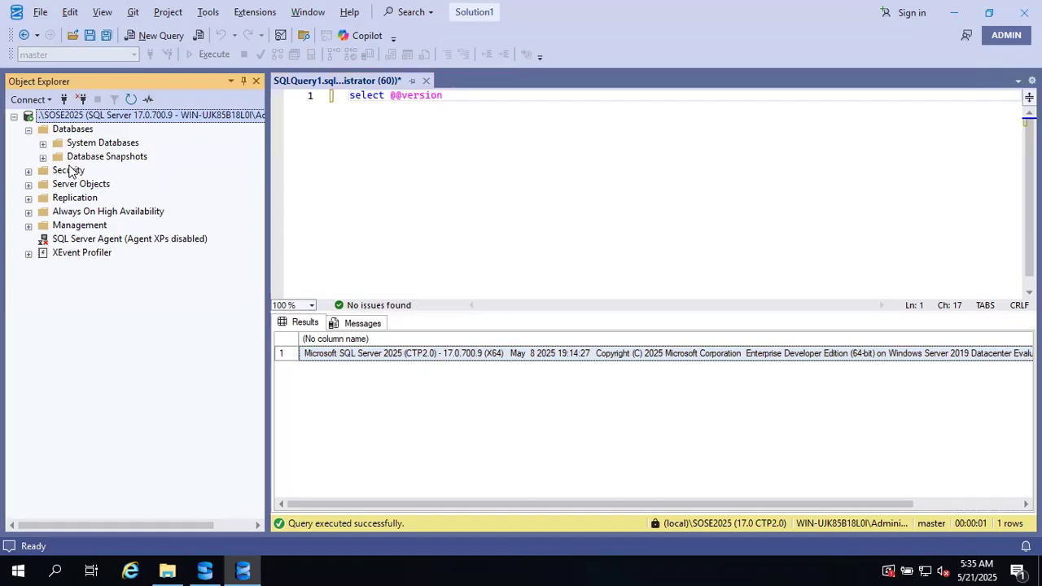
{"action": "left_click", "coordinate": [29, 130]}
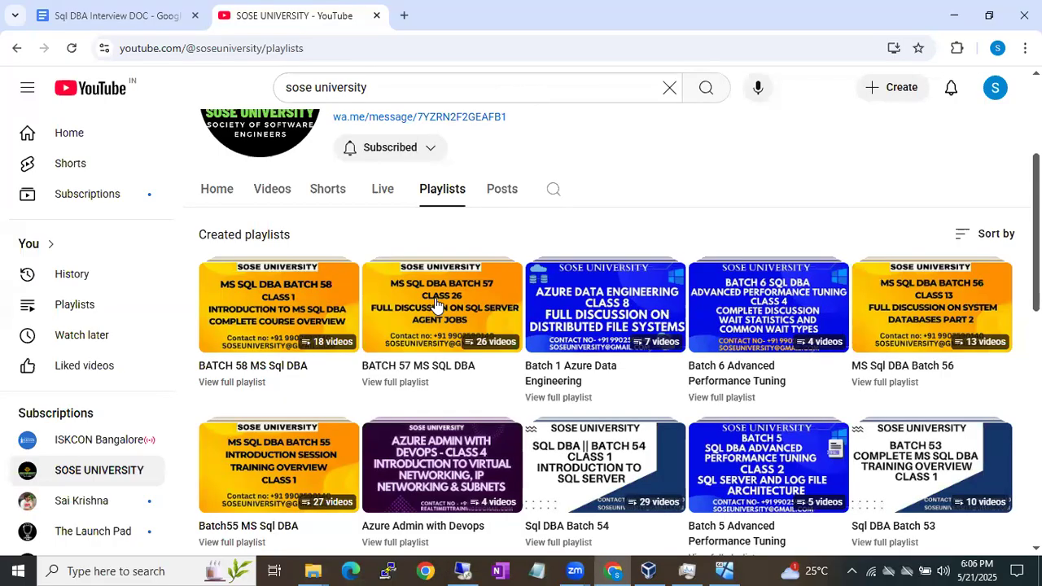
{"action": "scroll", "coordinate": [438, 303], "scroll_direction": "up", "scroll_amount": 2}
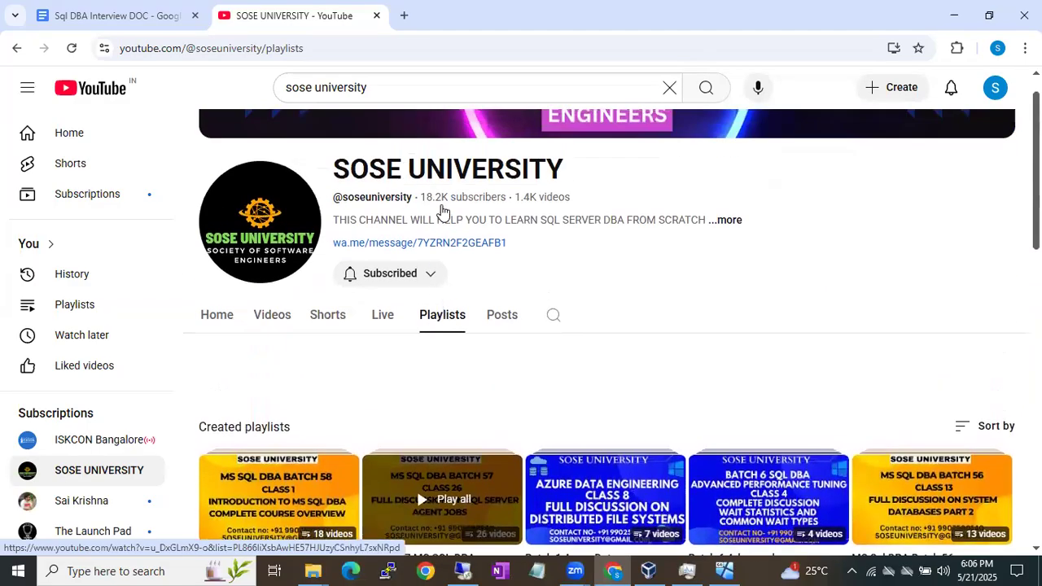
{"action": "scroll", "coordinate": [509, 213], "scroll_direction": "up", "scroll_amount": 1}
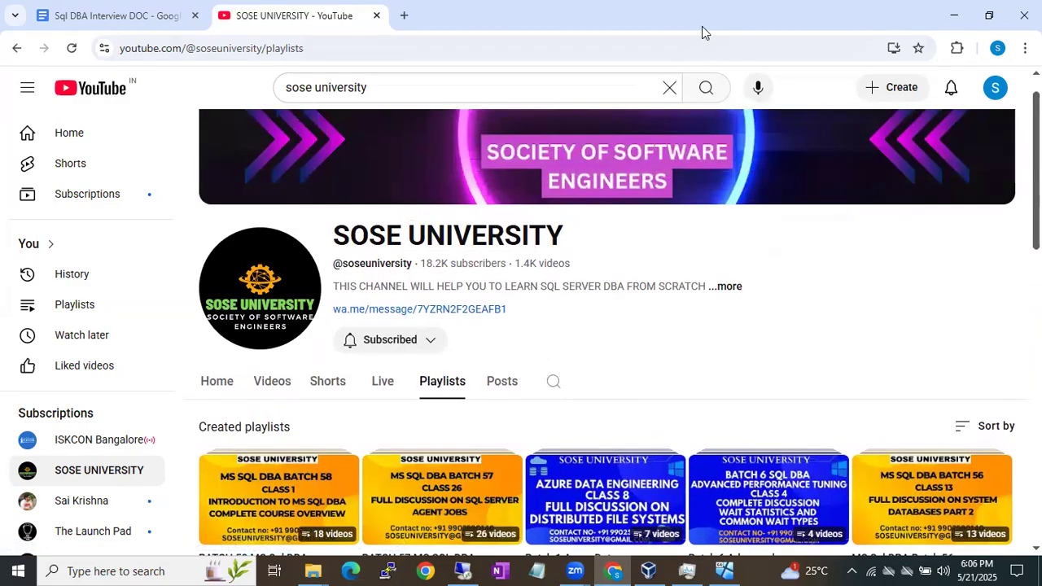